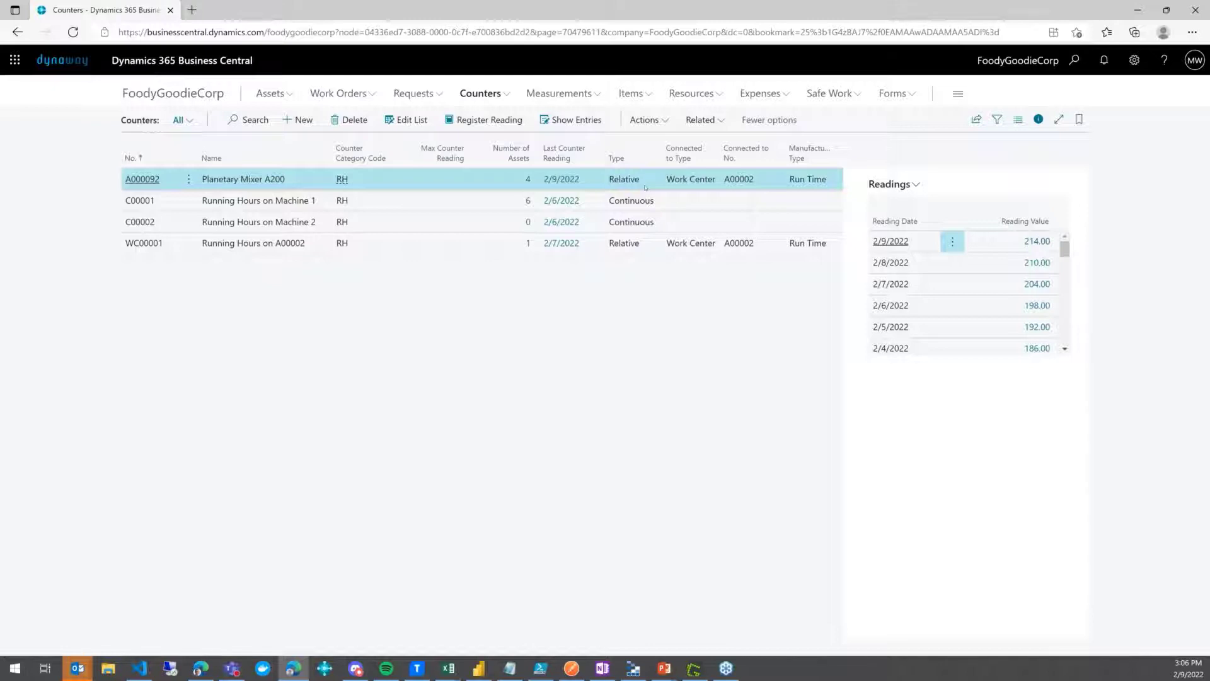
Step: Review the reading registration form for counter C00001, including its last reading value, and leave it without registering a reading
click(479, 202)
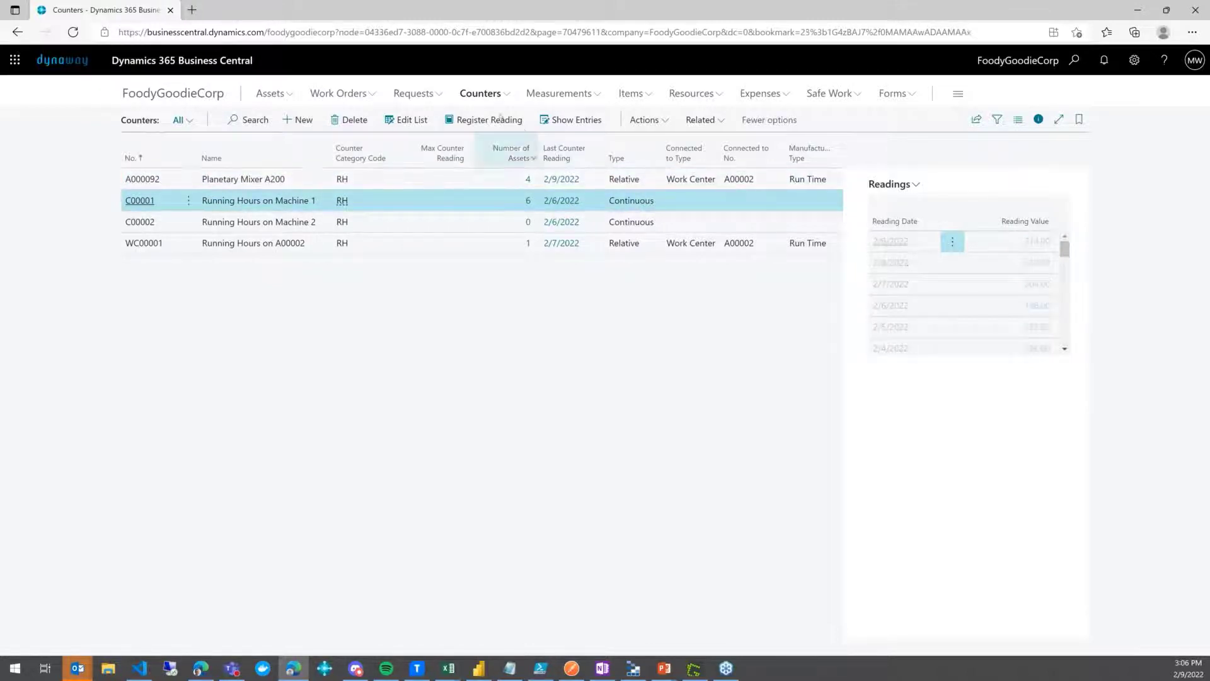
click(490, 119)
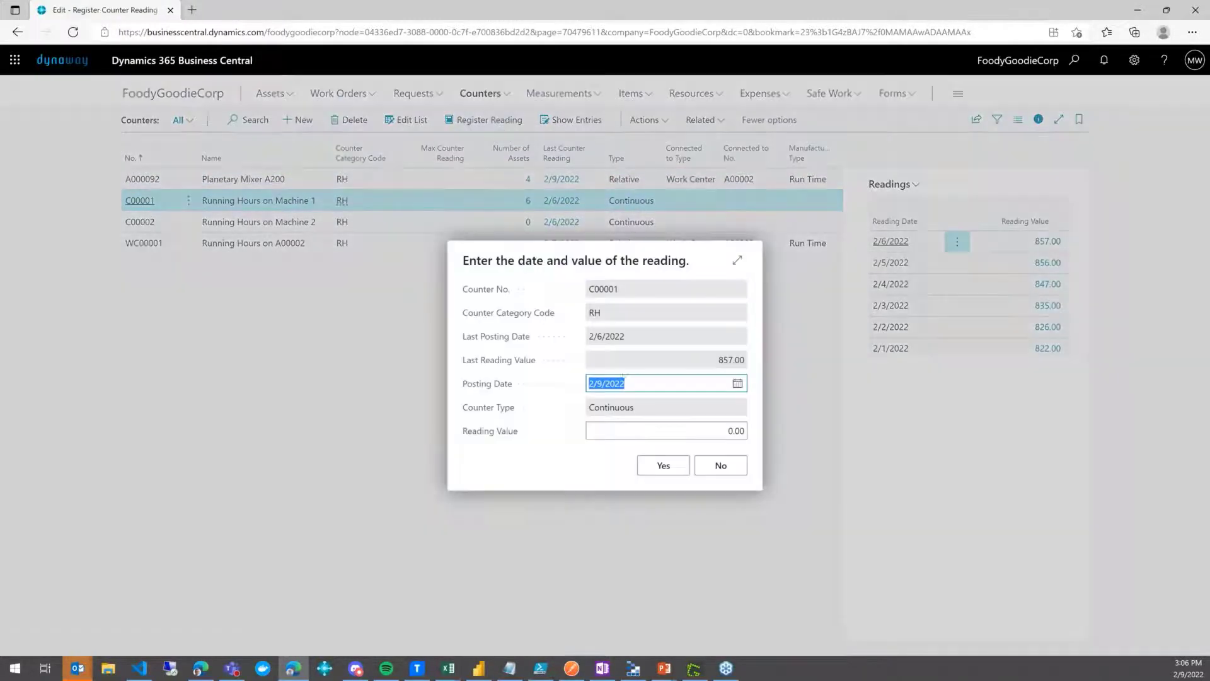
key(Tab)
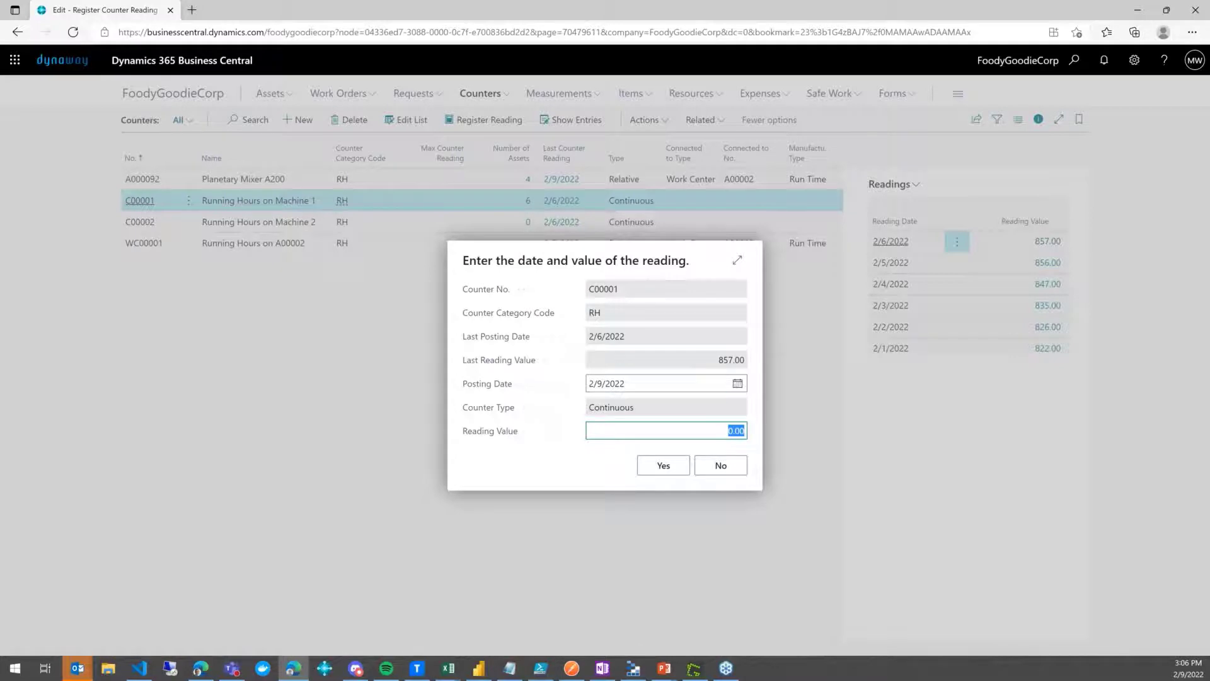
drag(722, 363, 748, 359)
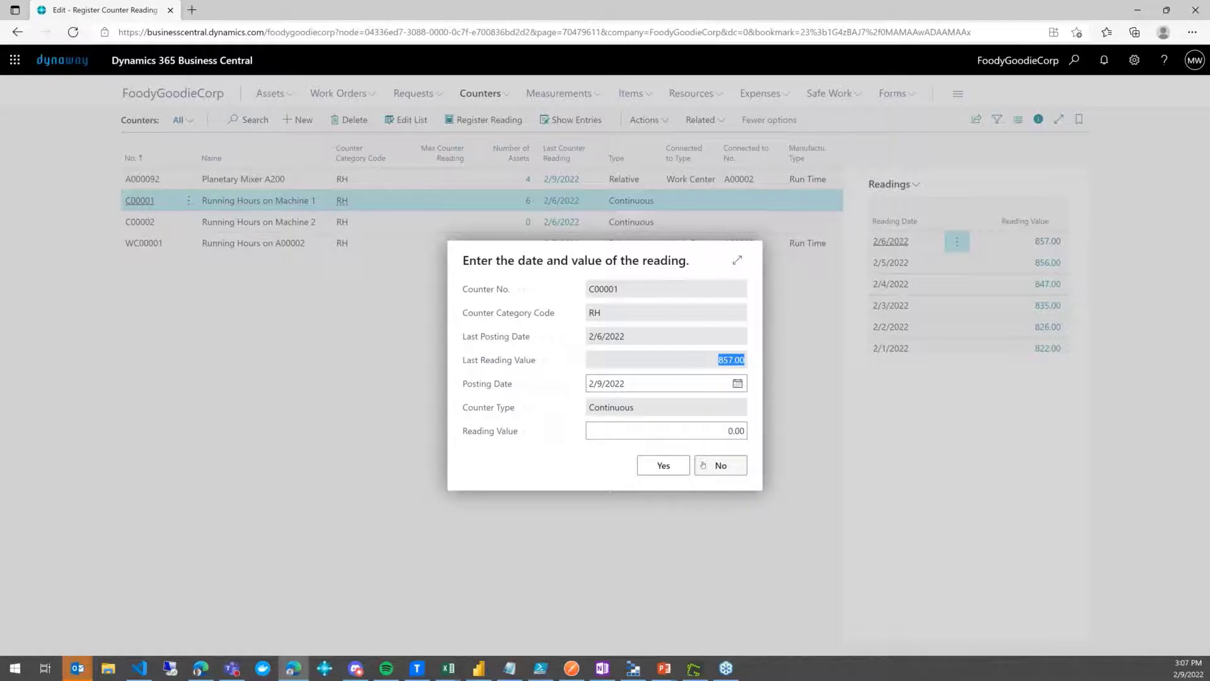
click(744, 469)
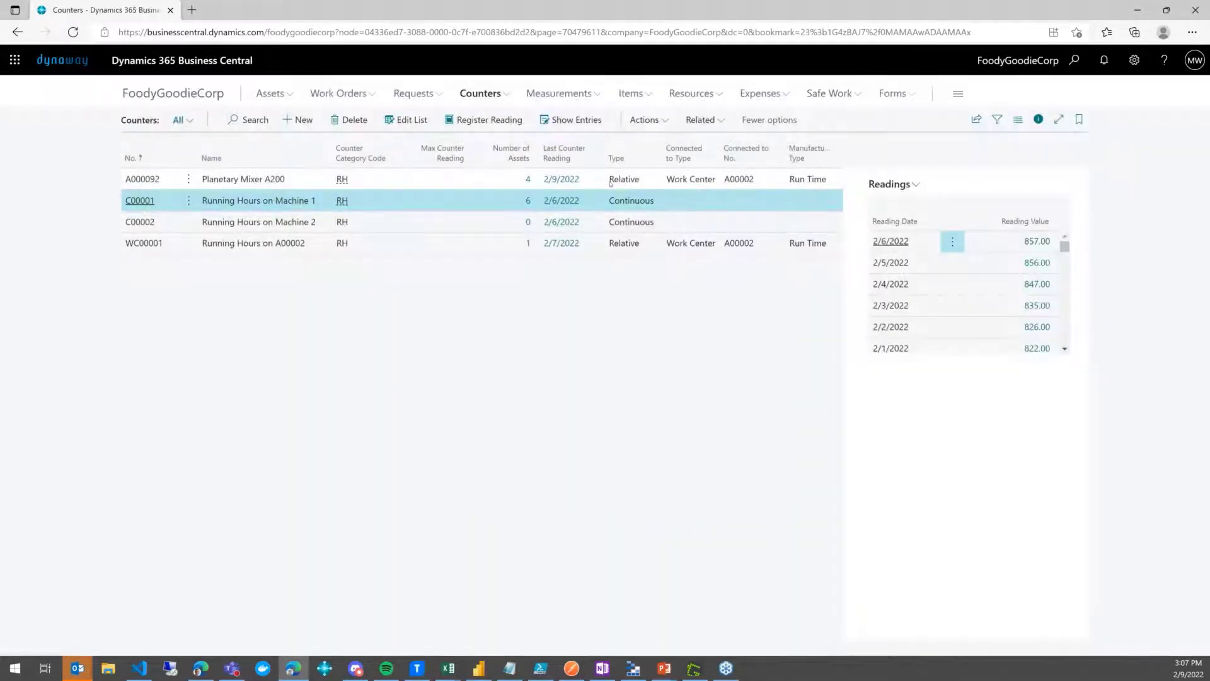
Step: Register a reading value of 4.00 dated 2/9/2022 for the relative counter A000092, Planetary Mixer A200
click(610, 183)
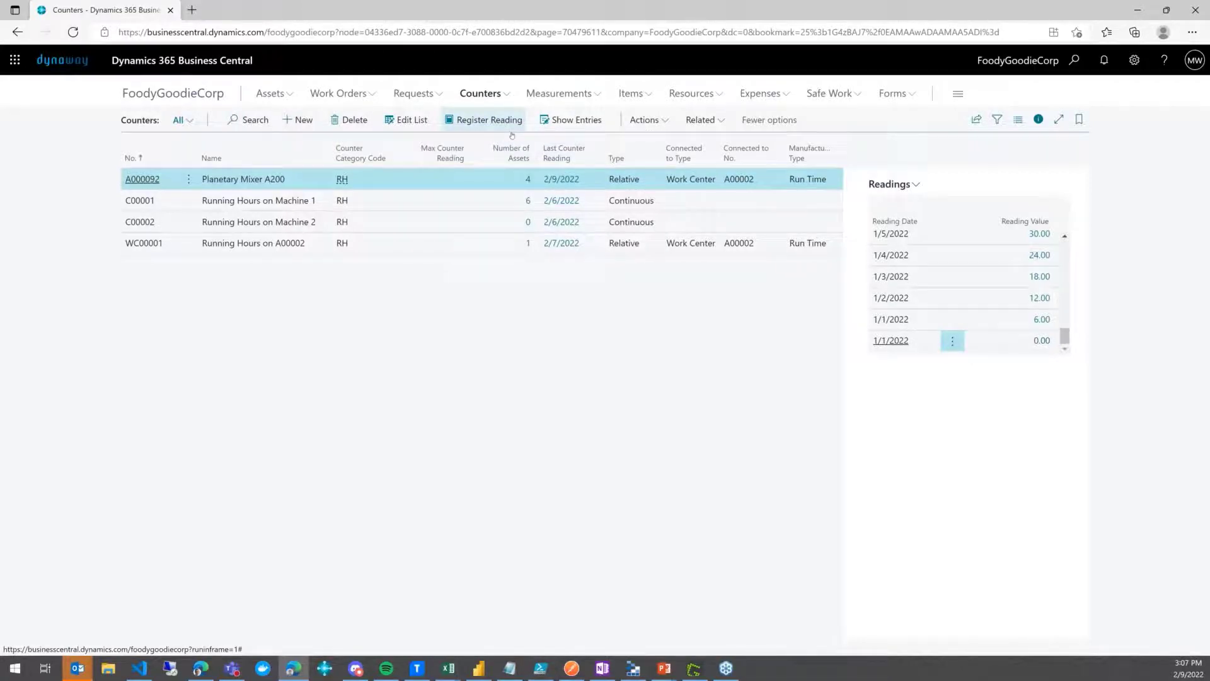
click(510, 121)
click(700, 429)
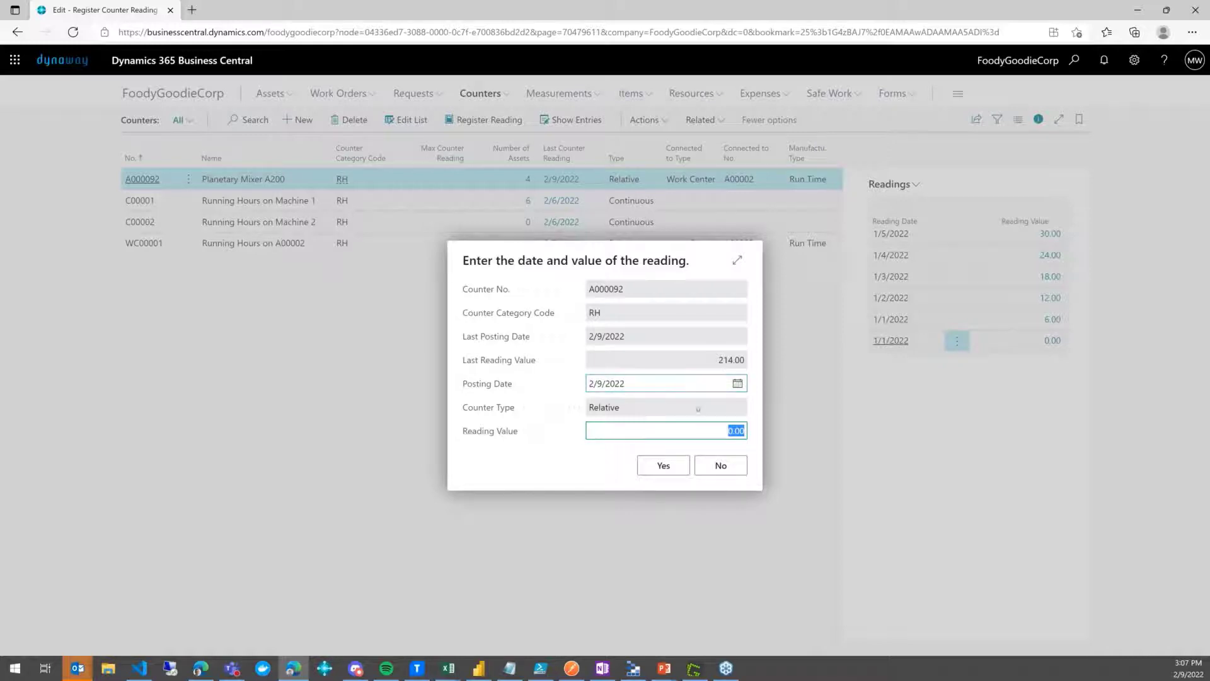
key(BackSpace)
click(654, 468)
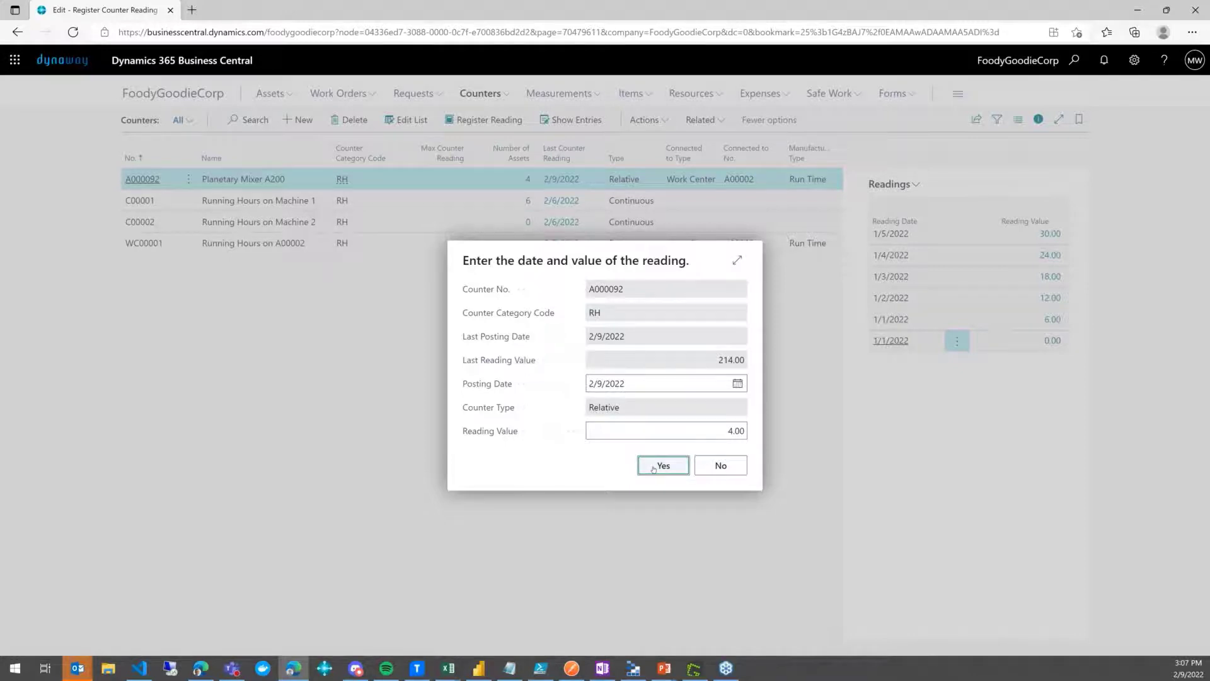
click(653, 468)
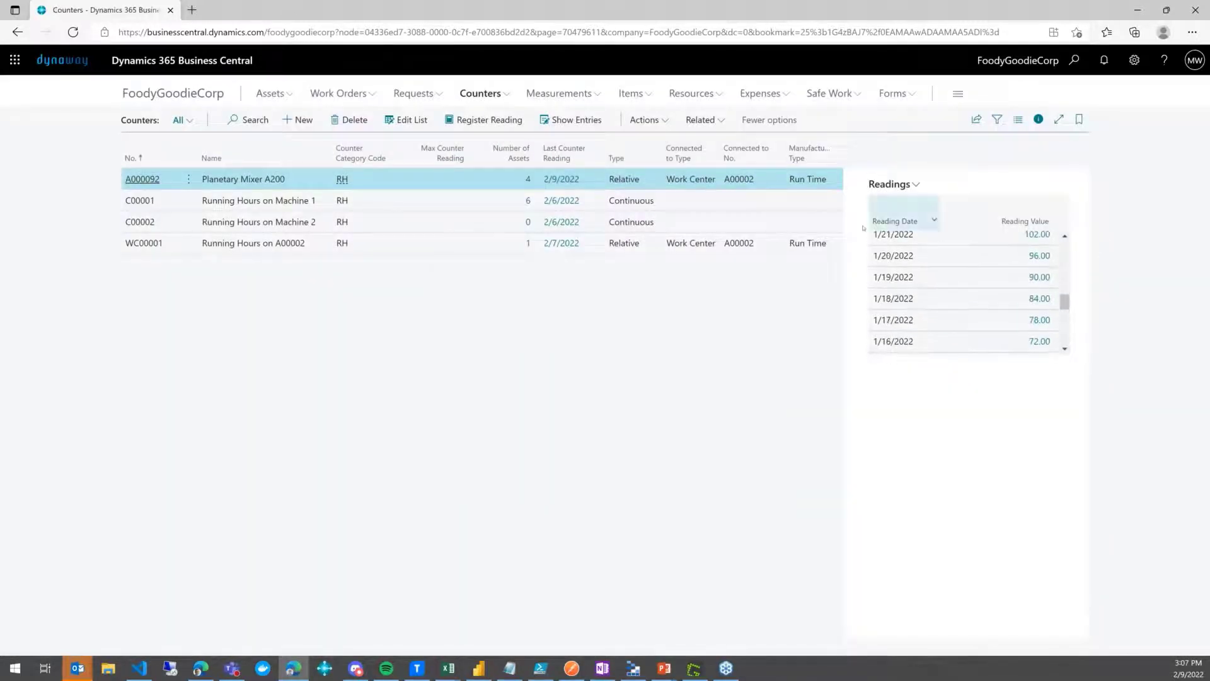
Step: Check the newest readings of the Planetary Mixer A200 counter, review its full counter entries, and return to the counters
drag(1065, 302, 1065, 244)
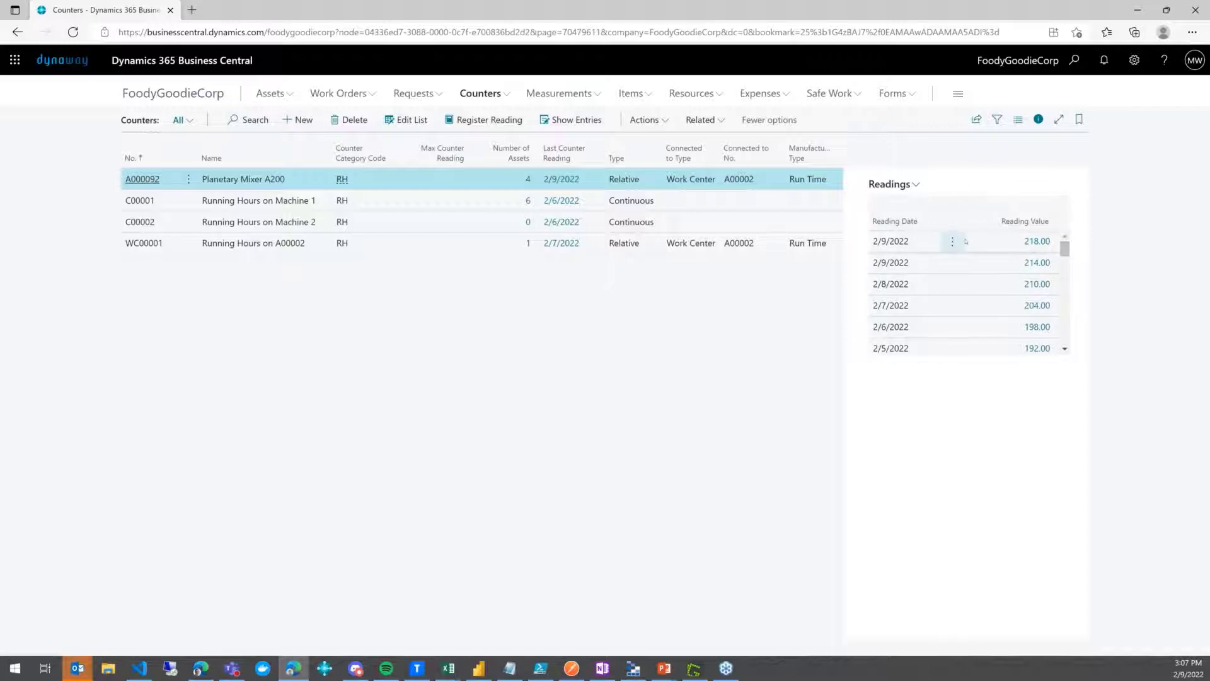
click(567, 128)
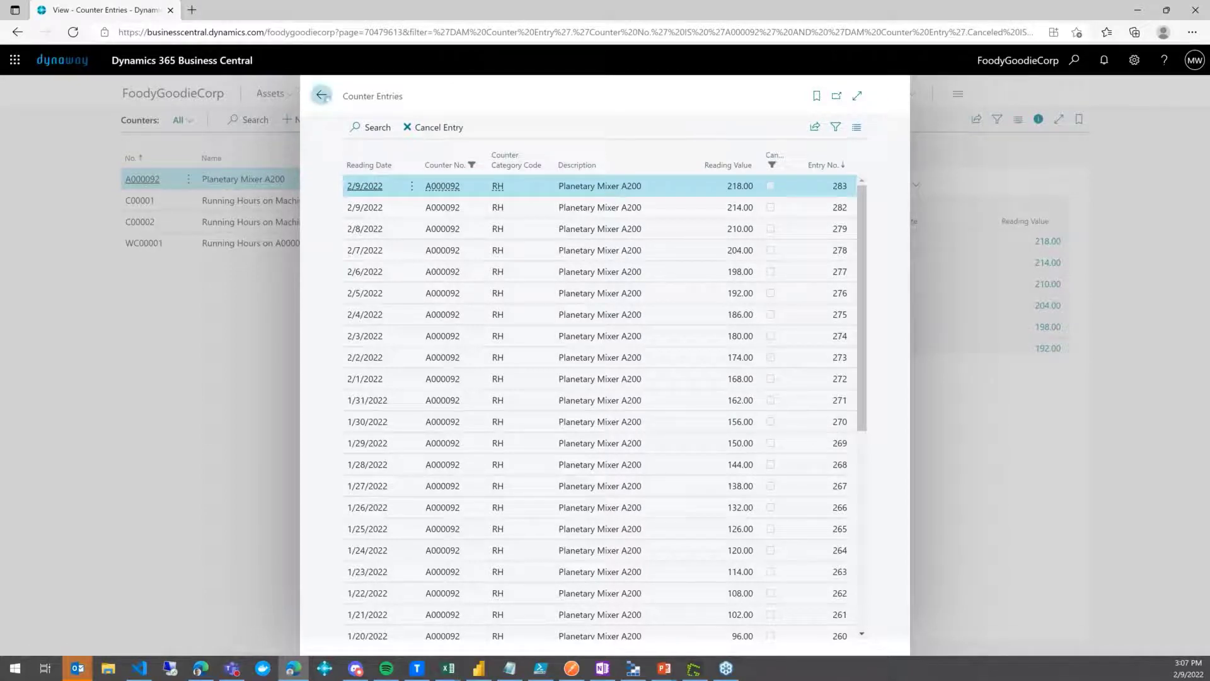
click(321, 95)
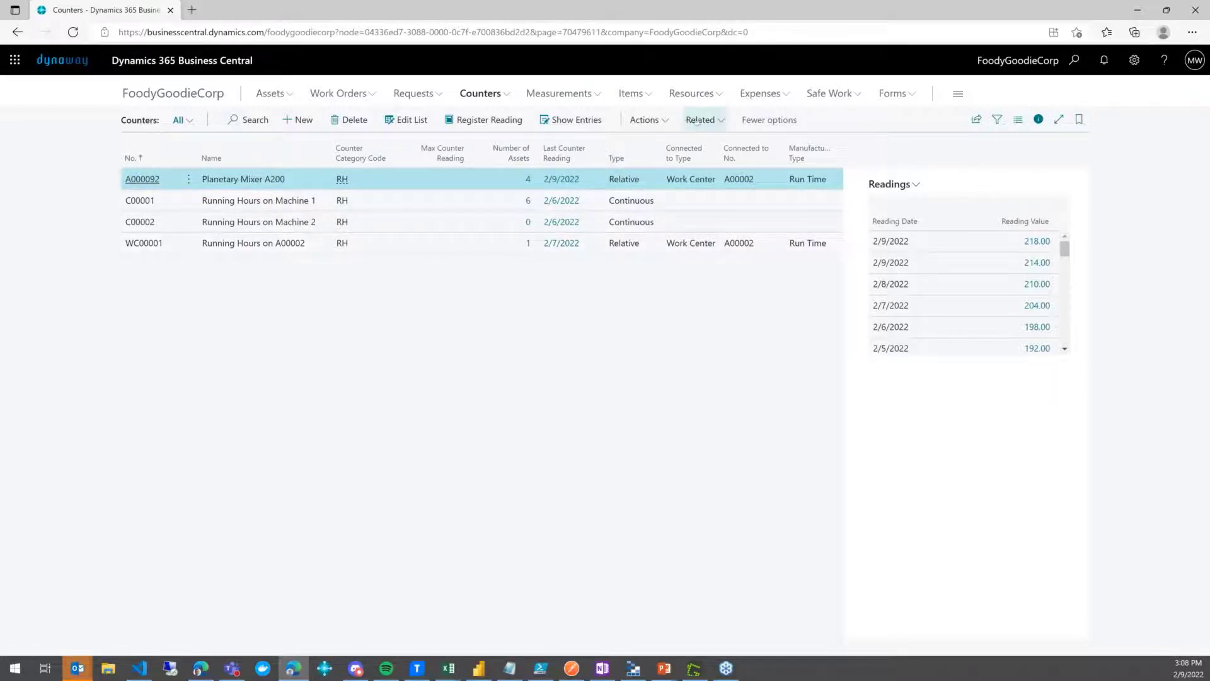
Step: Examine the daily registrations chart of the Planetary Mixer A200 counter and close it
click(696, 119)
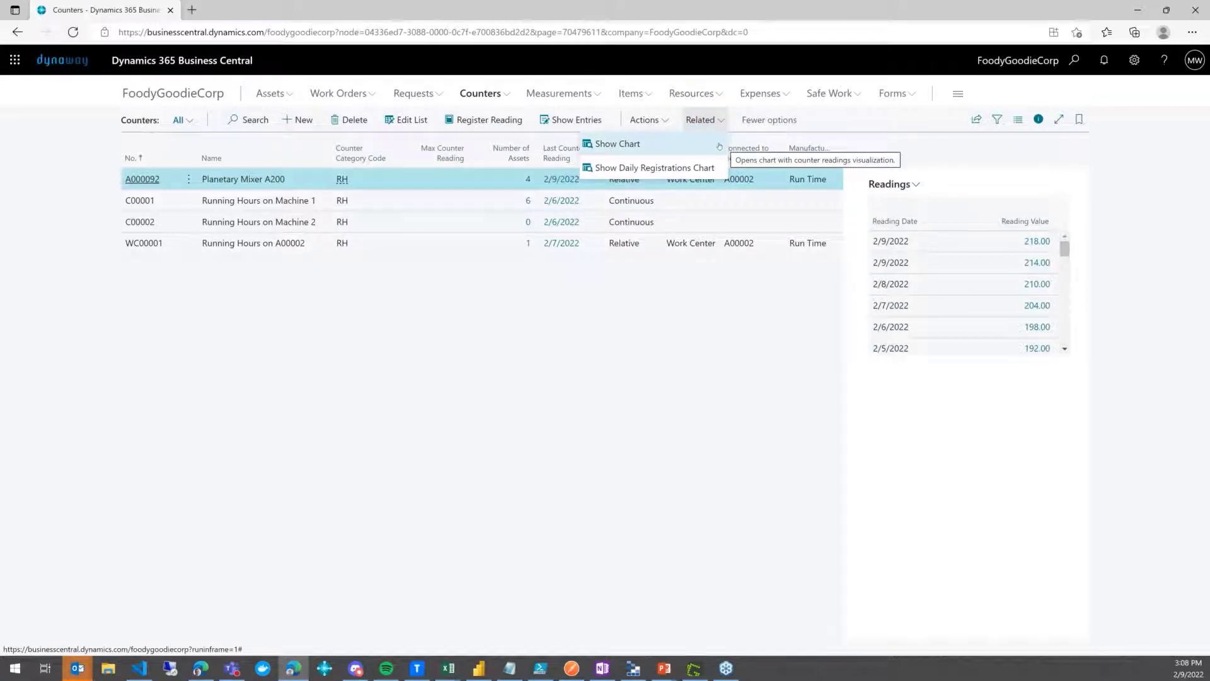
click(712, 173)
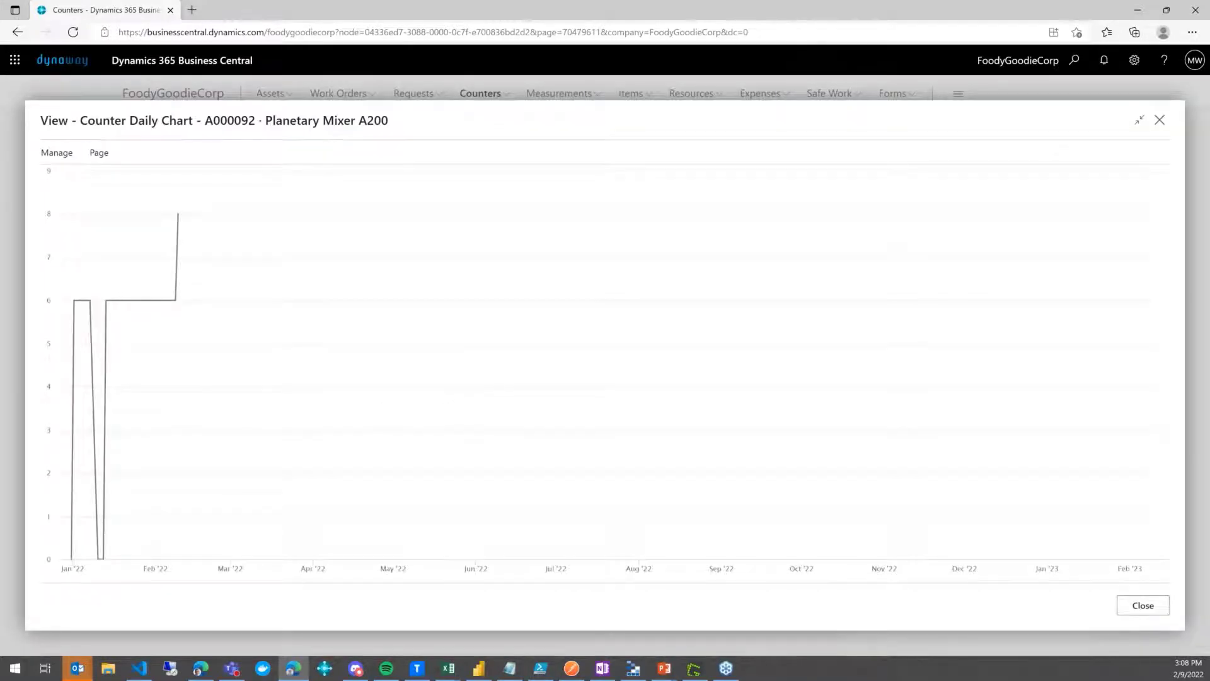
mouse_move(106, 318)
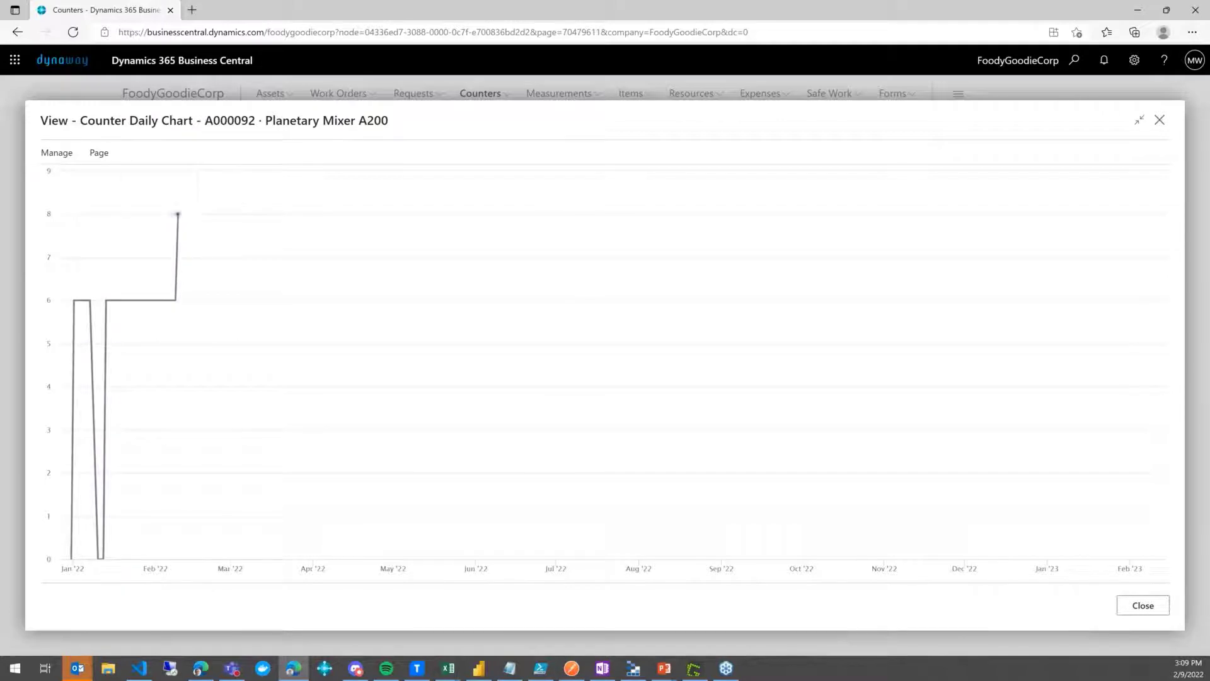
click(1159, 119)
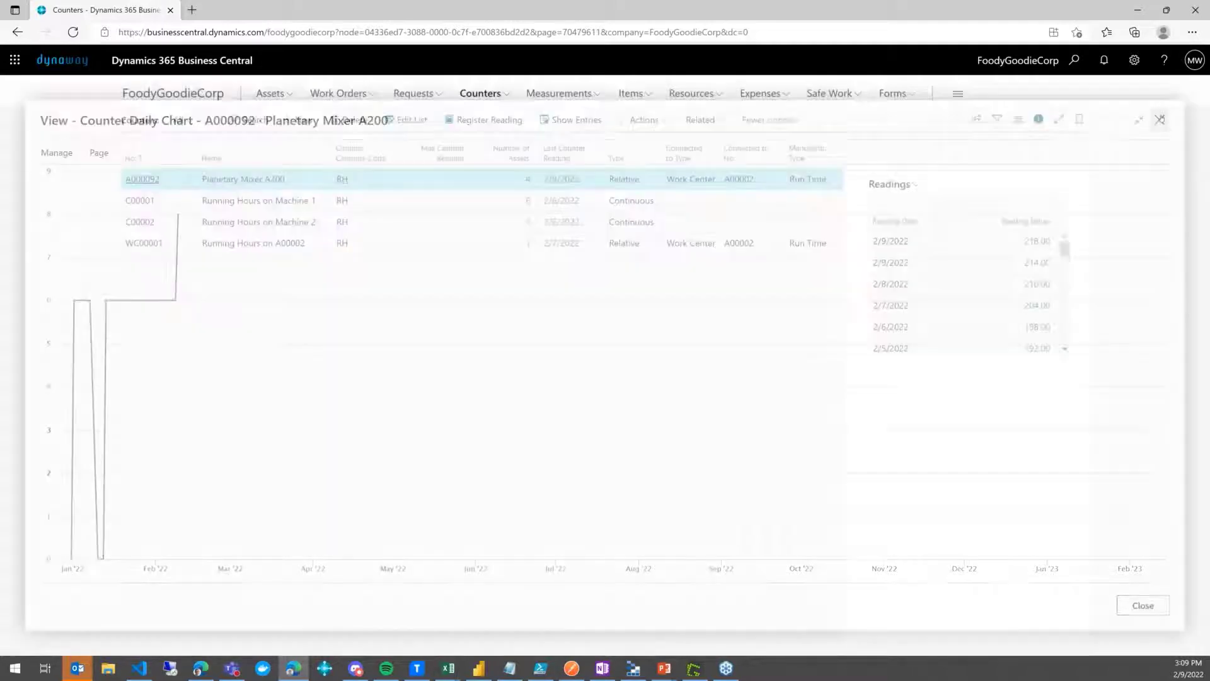
Step: Examine the daily registrations chart of counter C00001, Running Hours on Machine 1, and close it
click(639, 209)
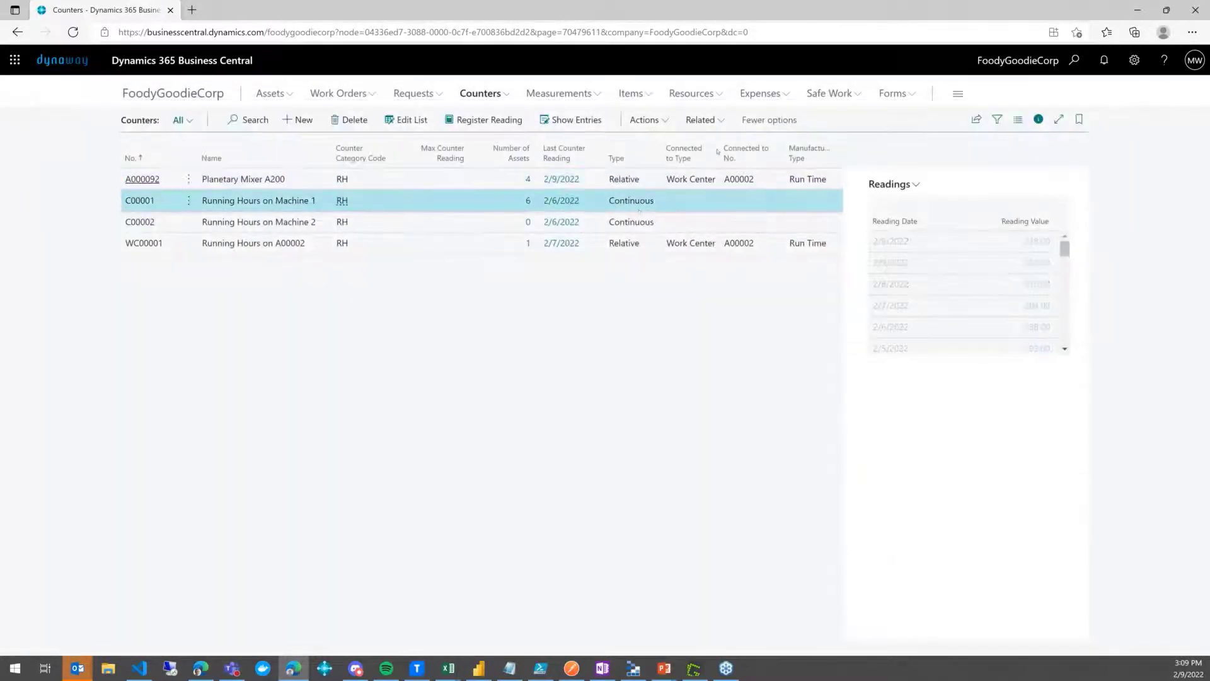
click(700, 119)
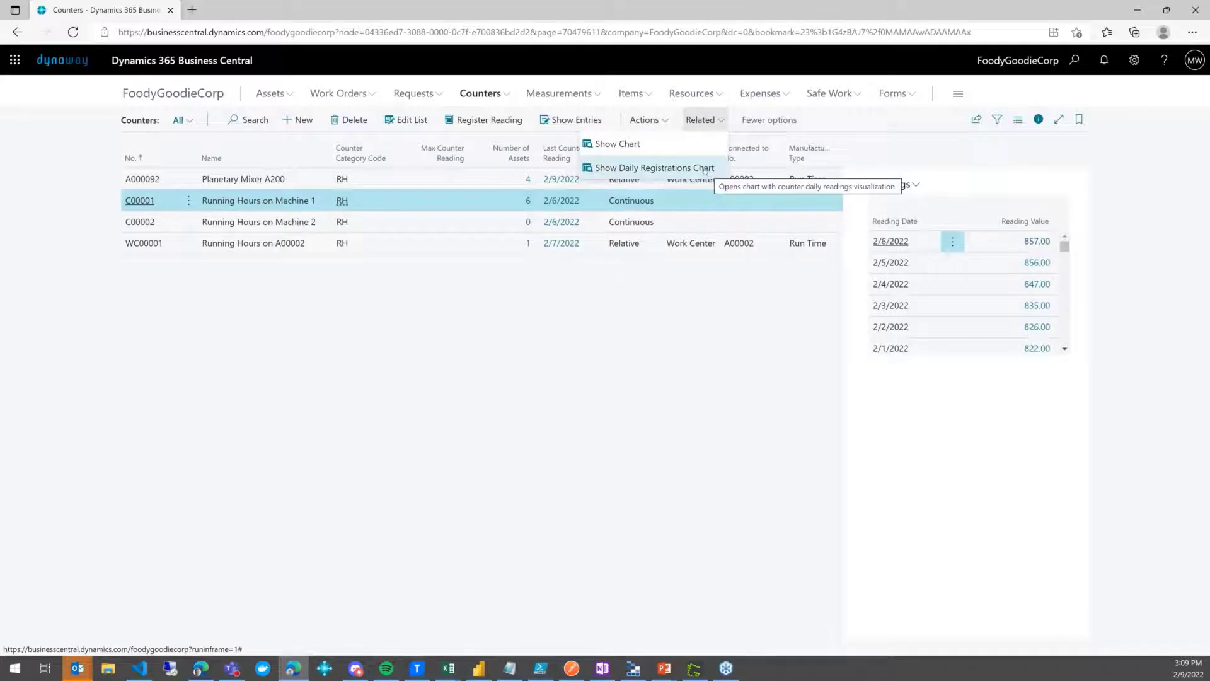
click(709, 169)
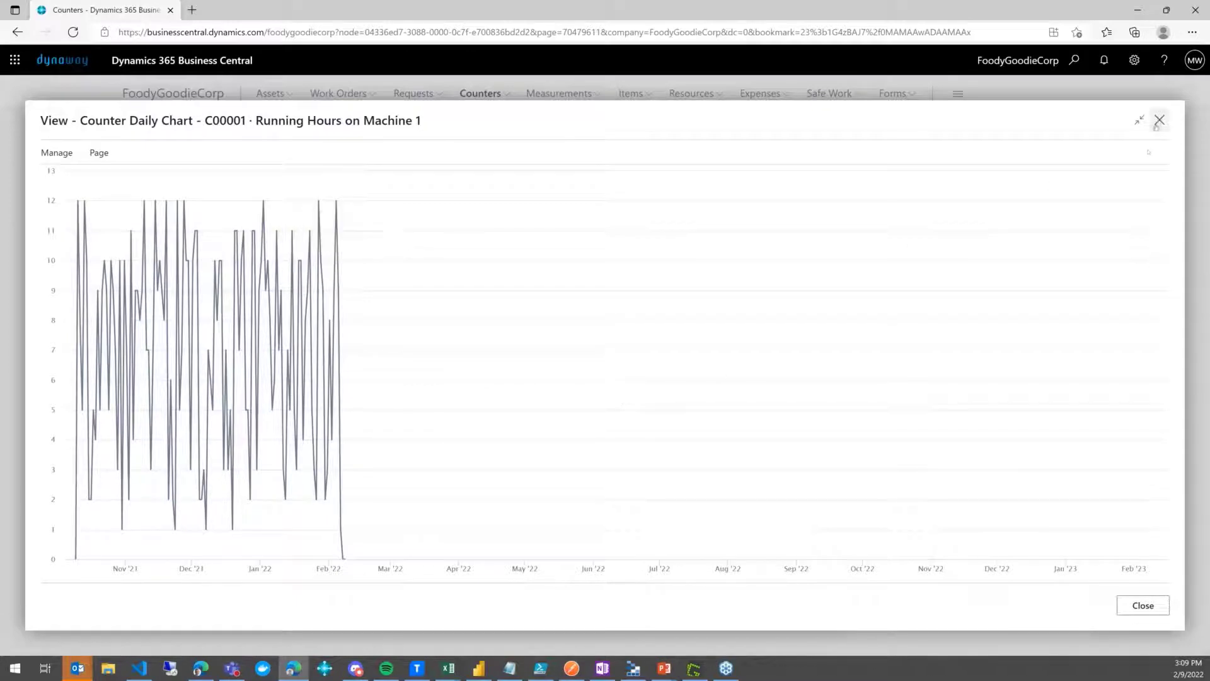
click(1159, 120)
Step: Examine the counter chart of Running Hours on Machine 1, first with only the Actual series, then with Trend shown again, and close it
click(701, 120)
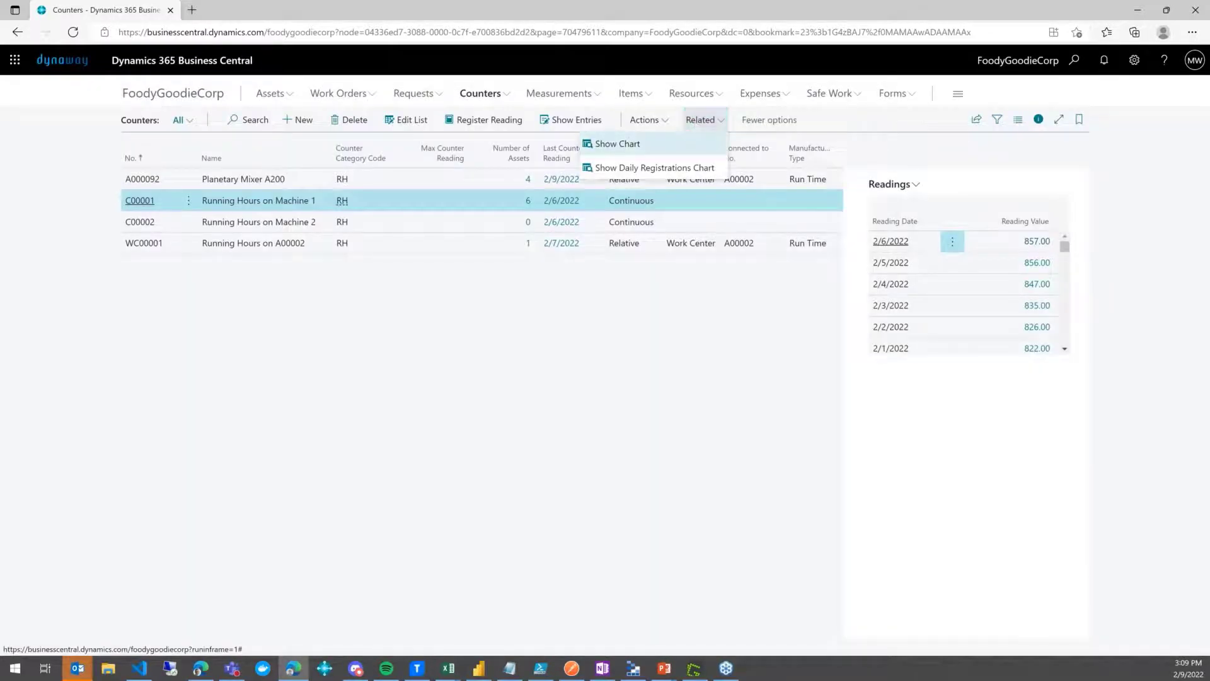
click(617, 144)
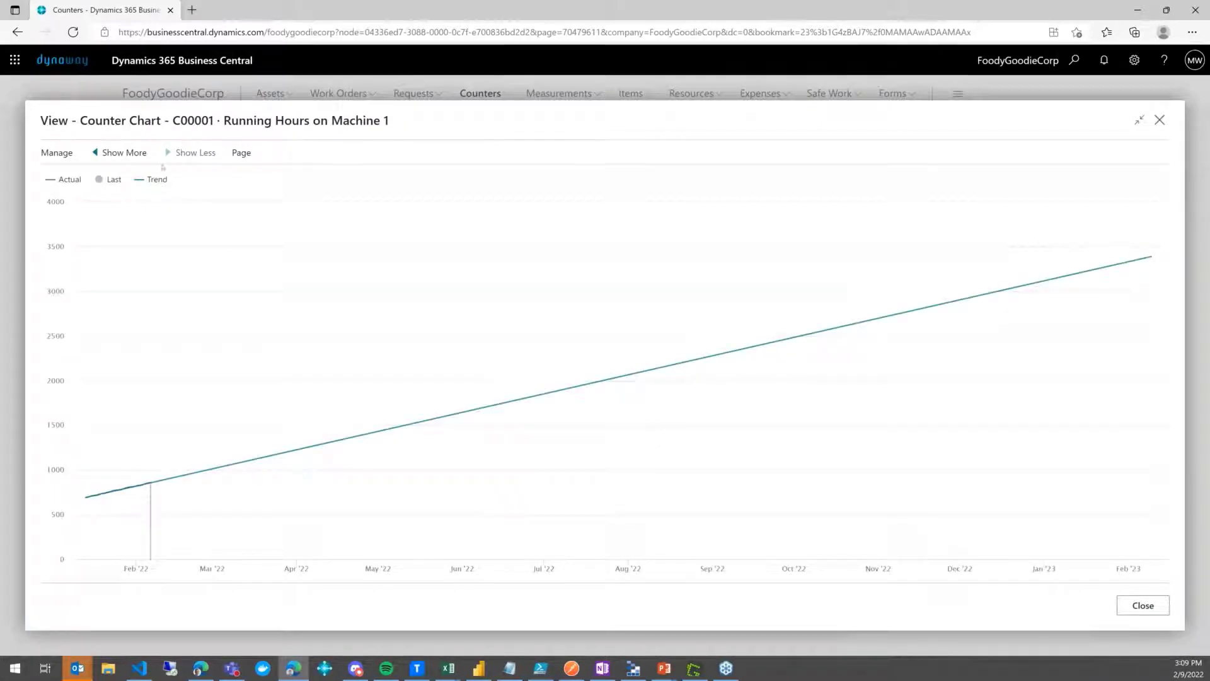
click(150, 180)
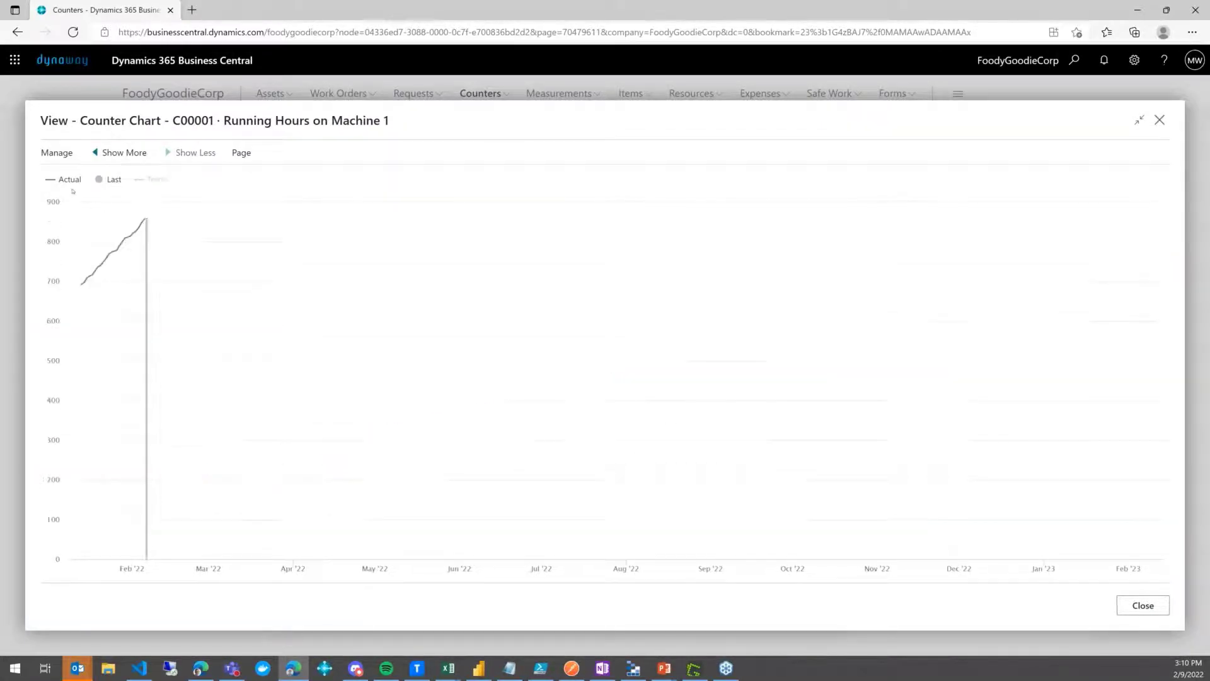
click(112, 180)
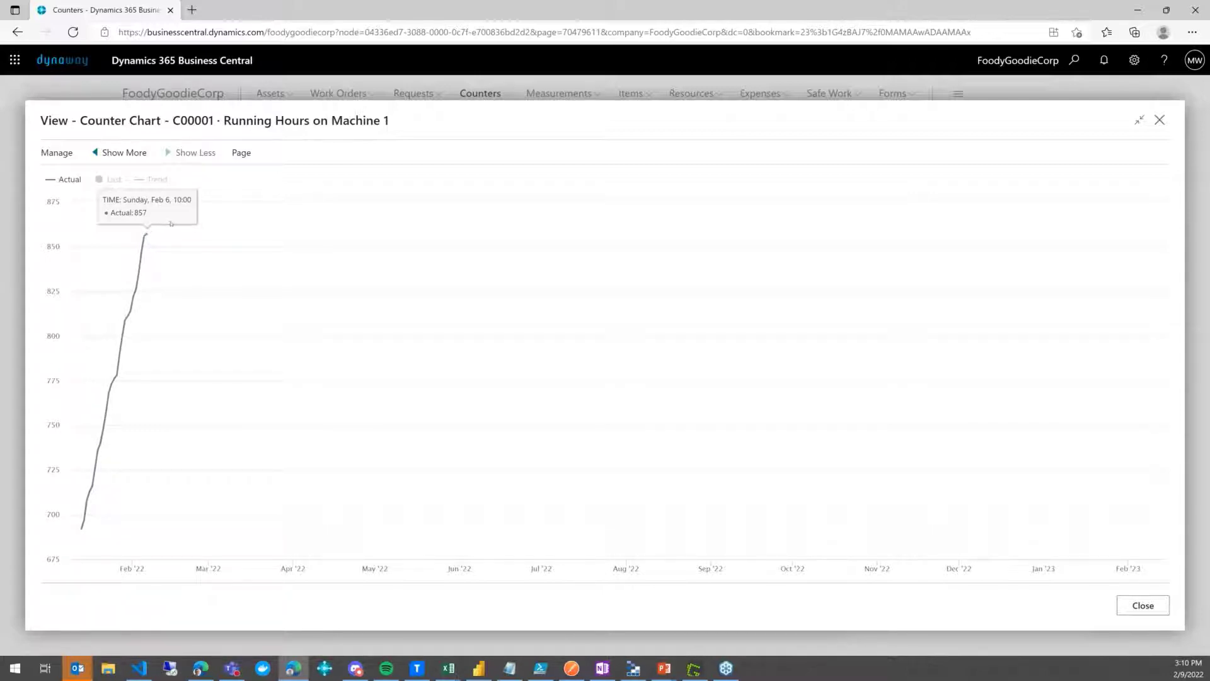
click(143, 182)
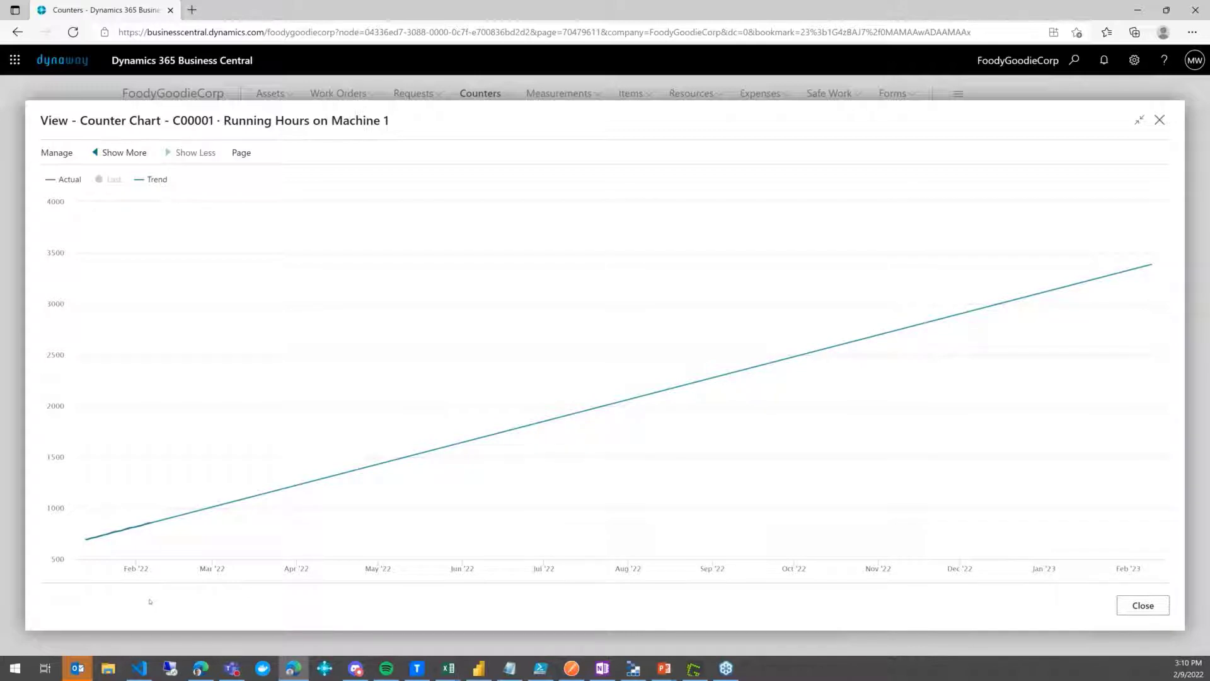
mouse_move(230, 507)
click(1168, 120)
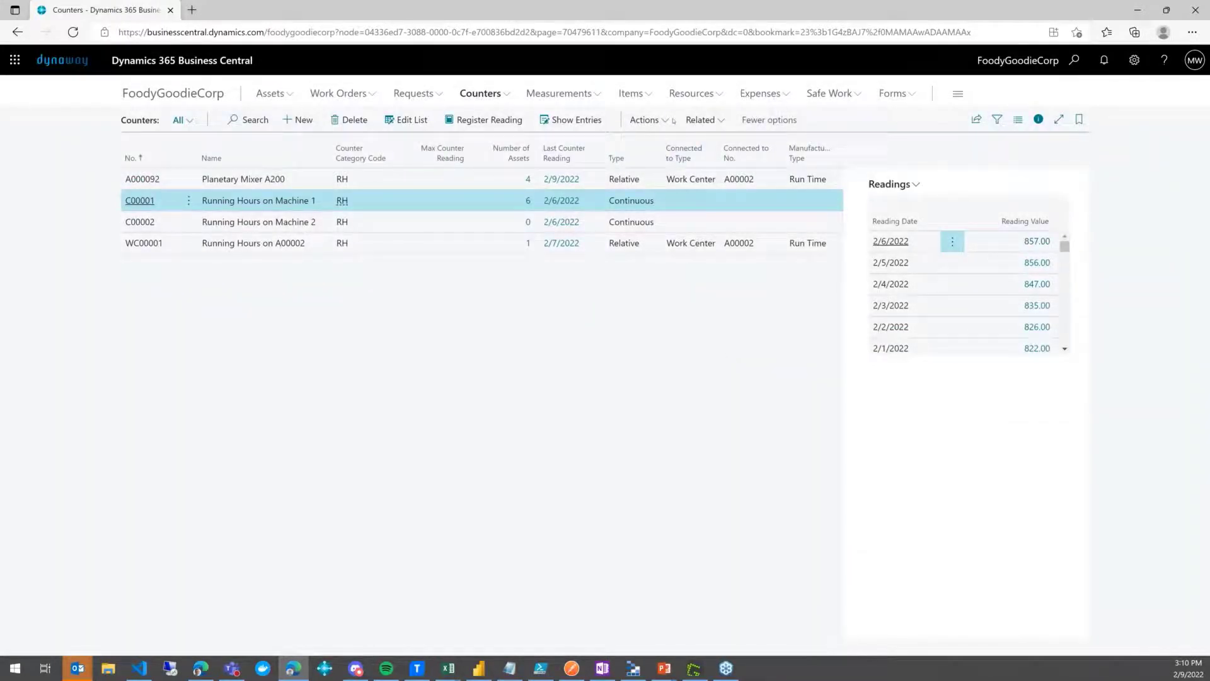
Step: Try out mounting counter C00001 on asset A000003, look through the possible starting entries, and cancel the mounting
click(709, 120)
click(665, 120)
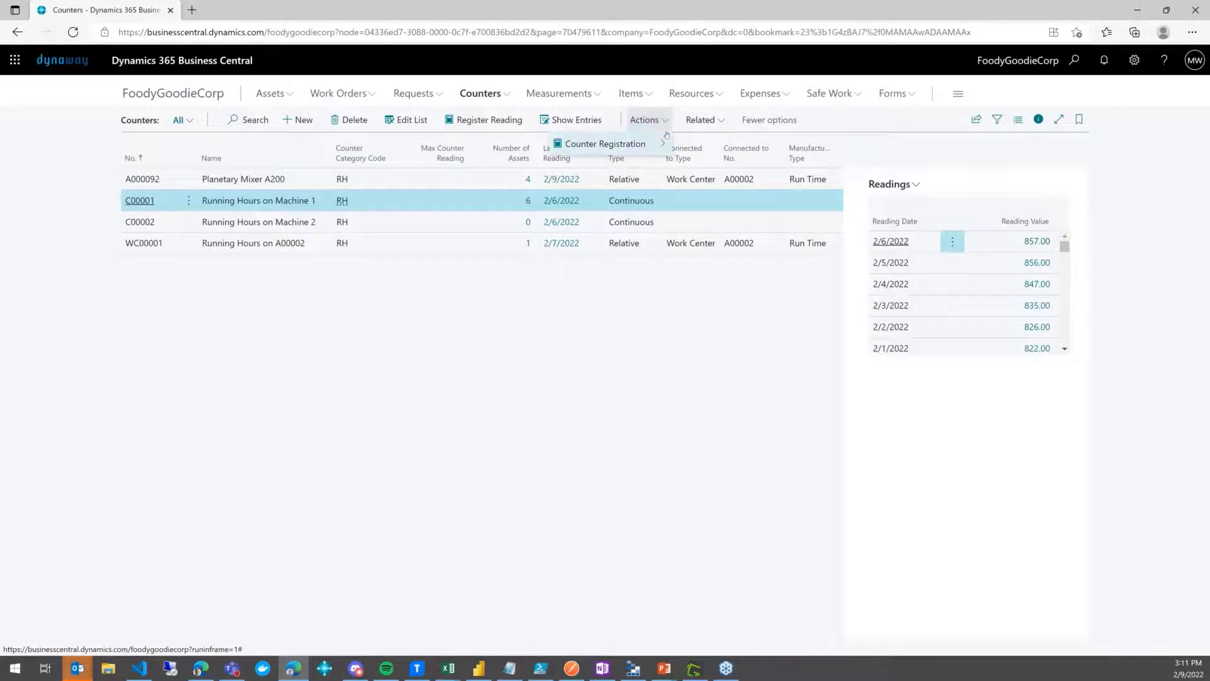
mouse_move(664, 140)
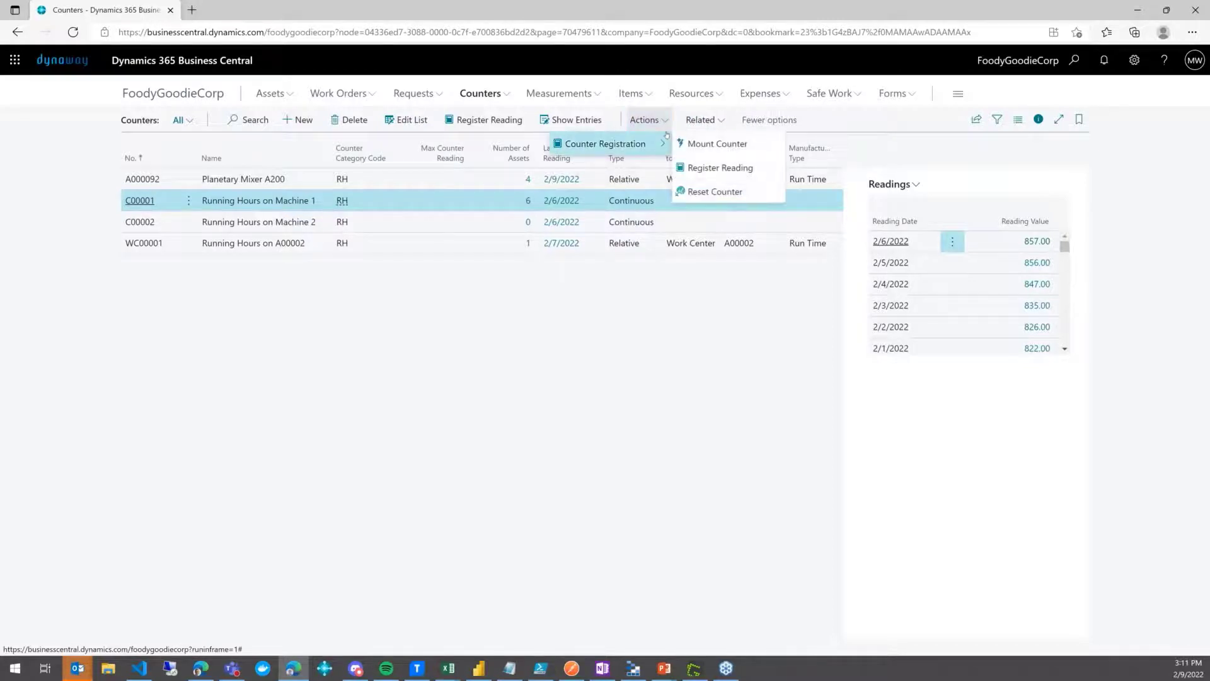
click(744, 154)
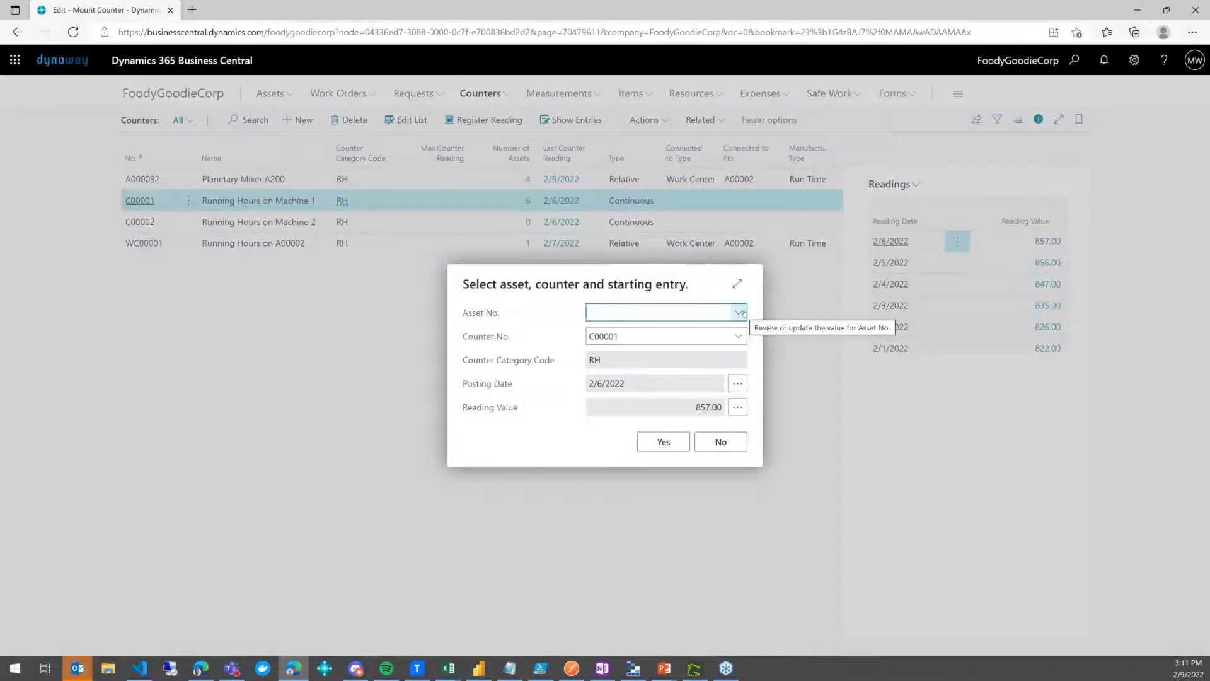
click(739, 313)
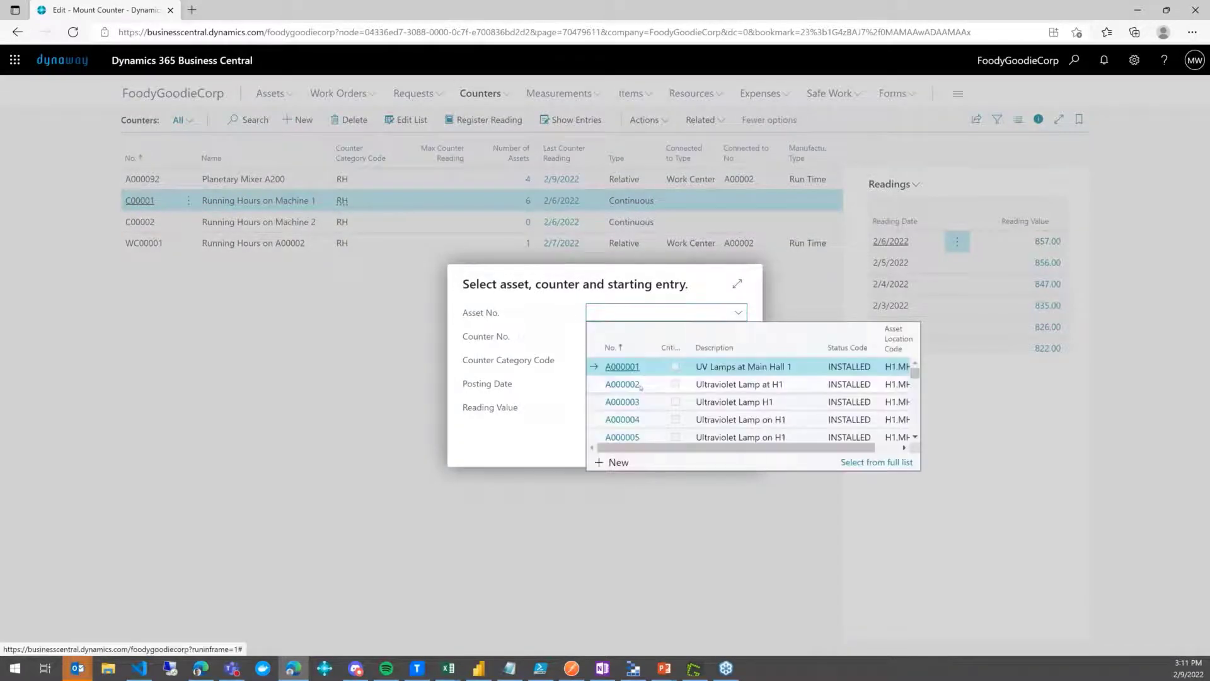
click(626, 404)
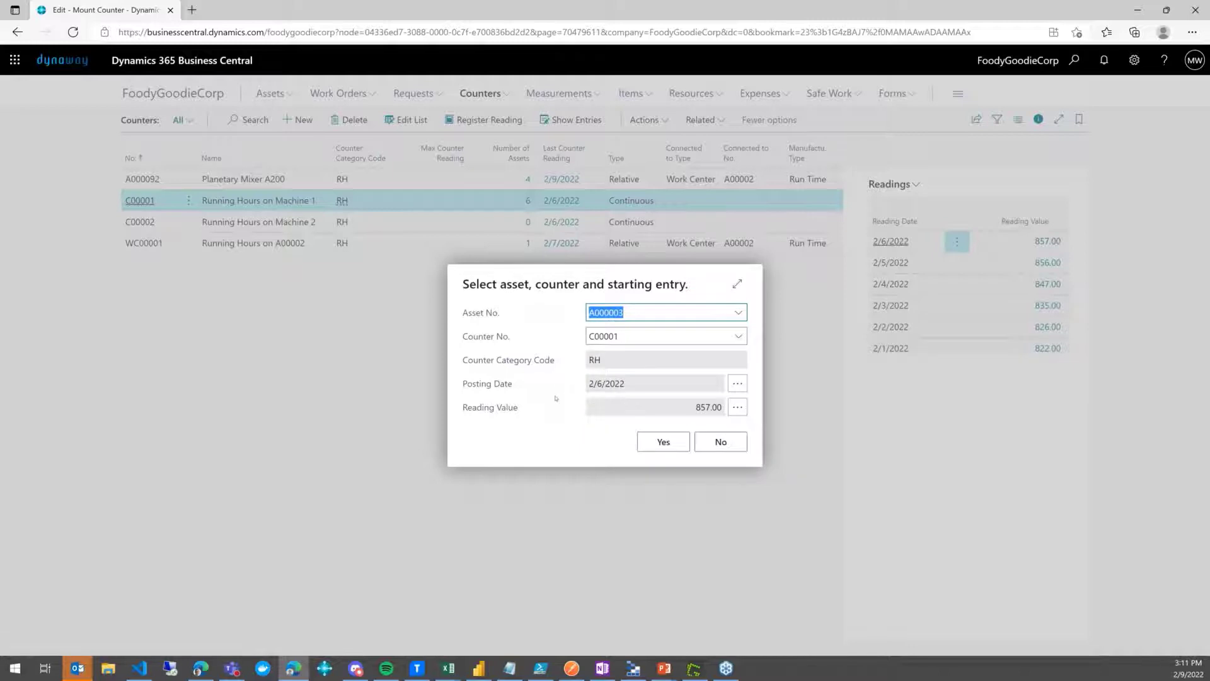
click(738, 408)
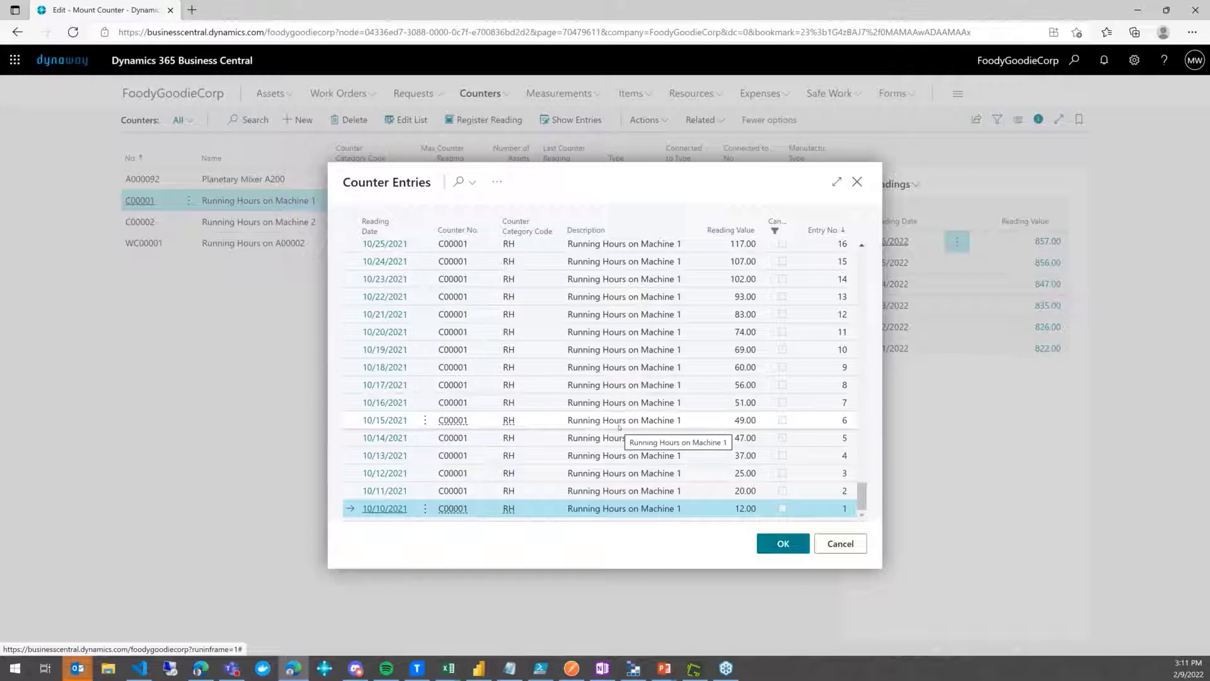
click(850, 541)
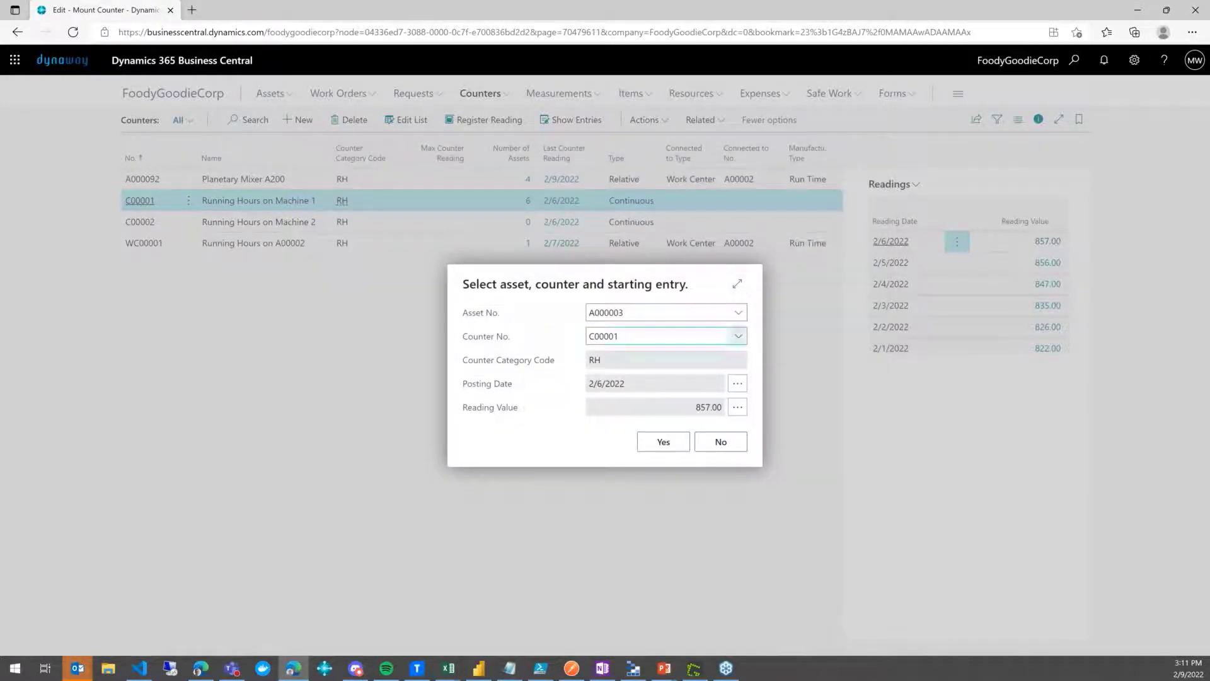
click(713, 441)
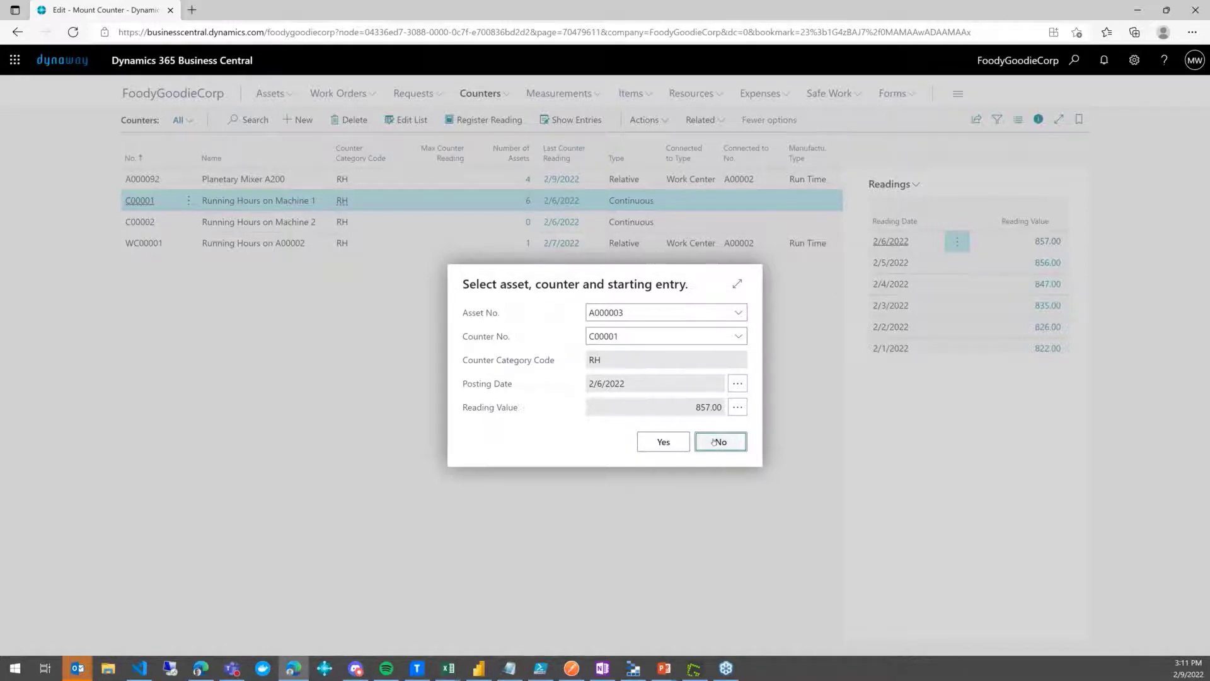
click(714, 441)
Step: Open the assets tree and expand Planetary Mixers at H2 down to the components of the Transmission Gear Unit under mixer A000092
click(285, 99)
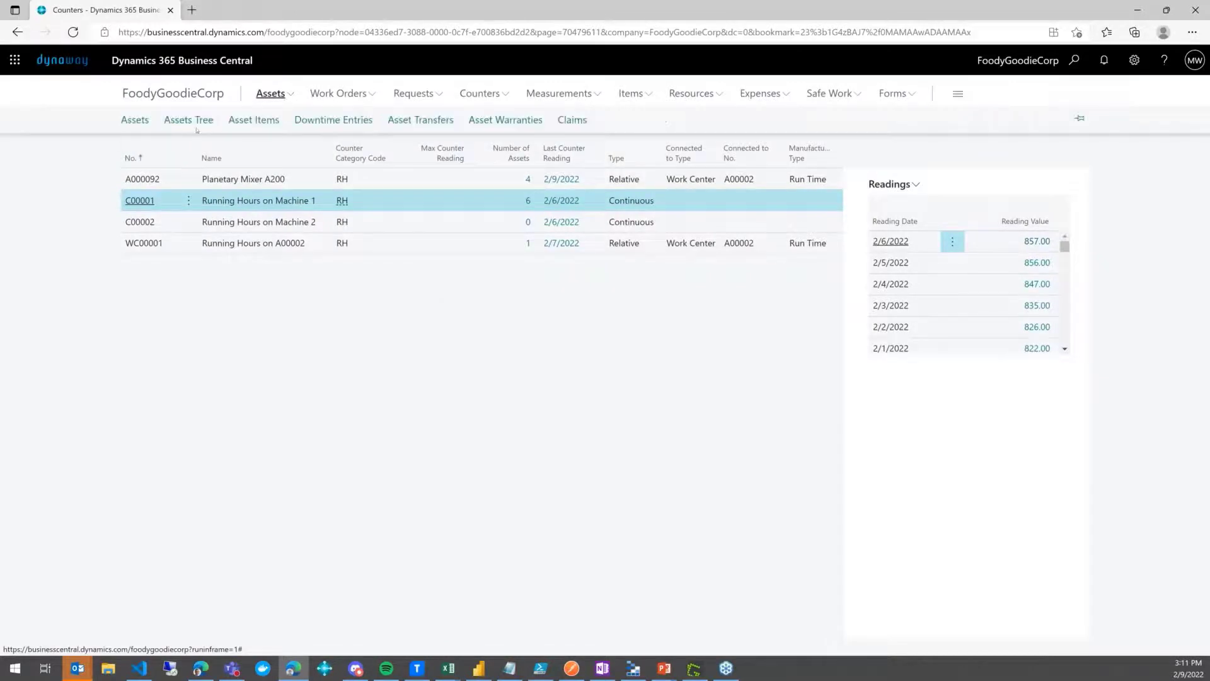
click(134, 121)
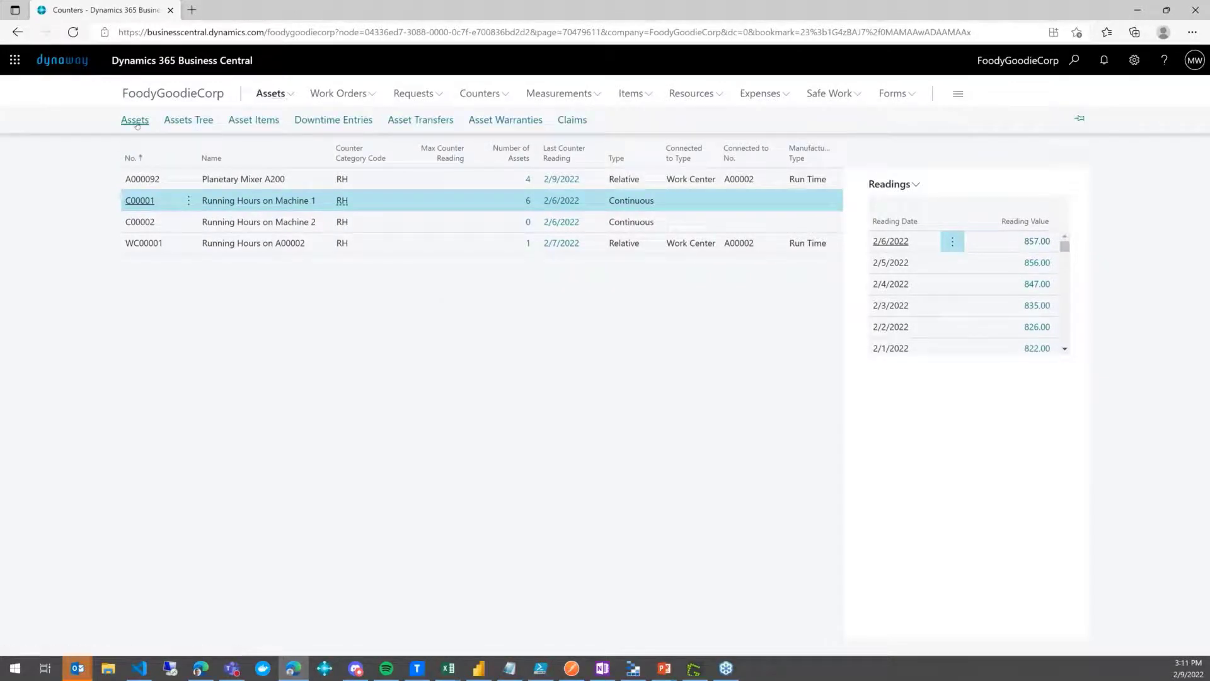
click(275, 95)
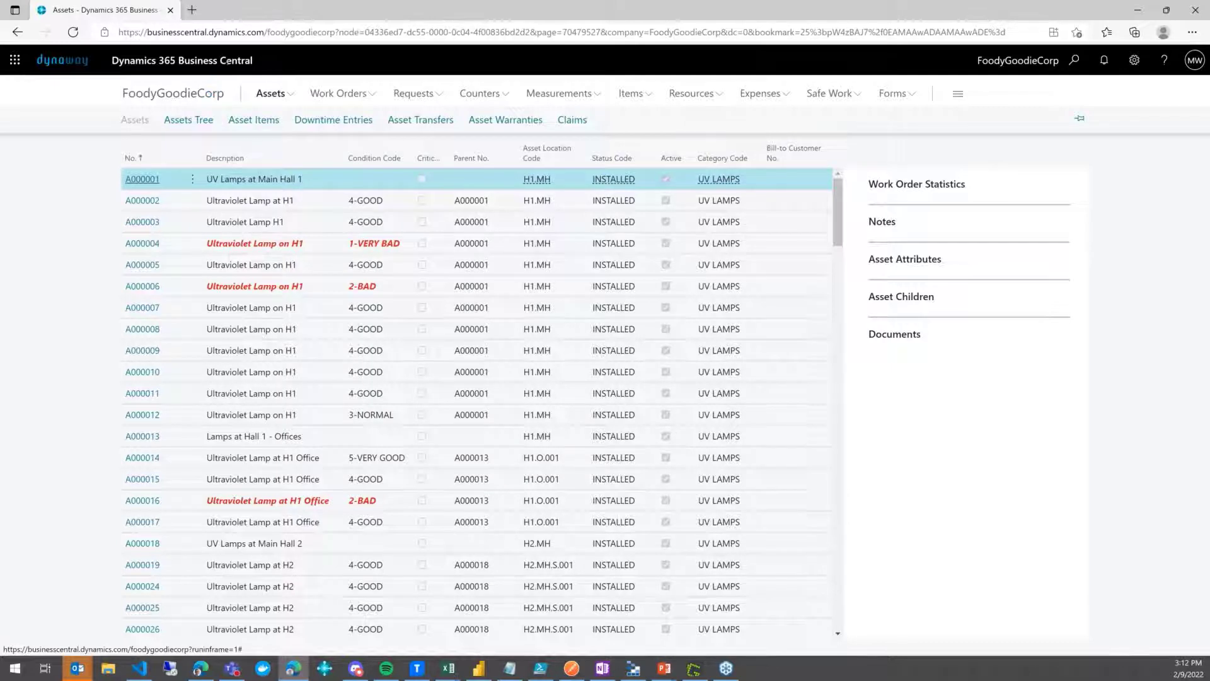
click(189, 119)
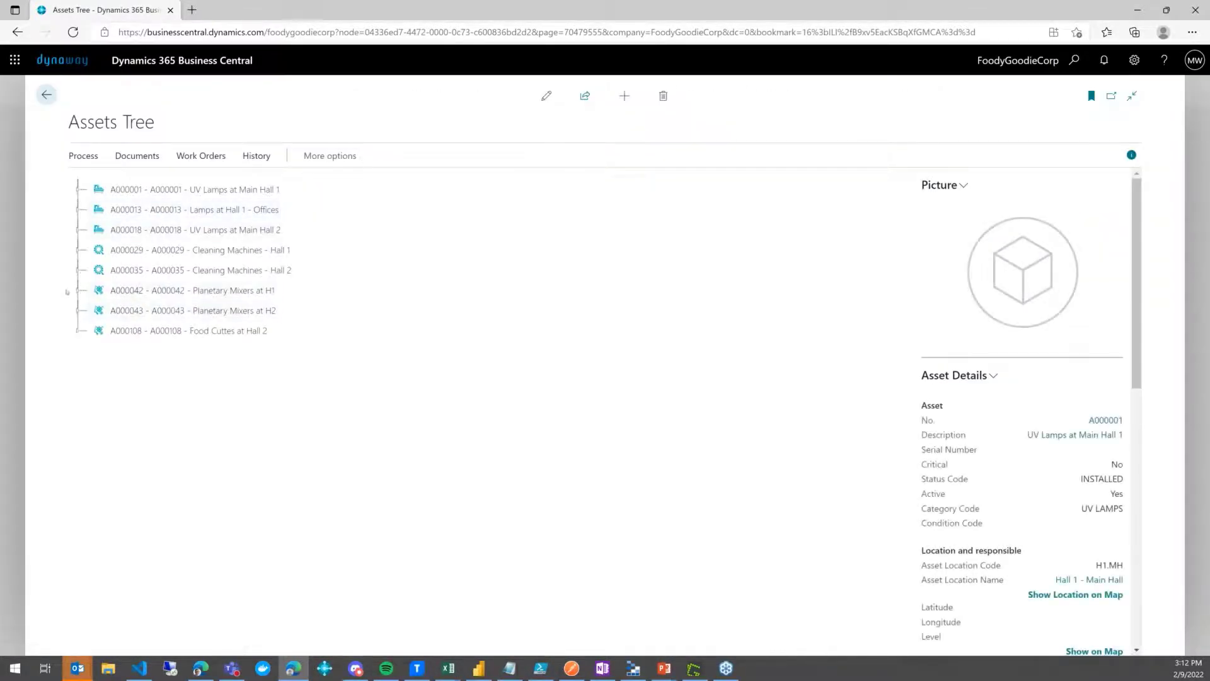
click(77, 310)
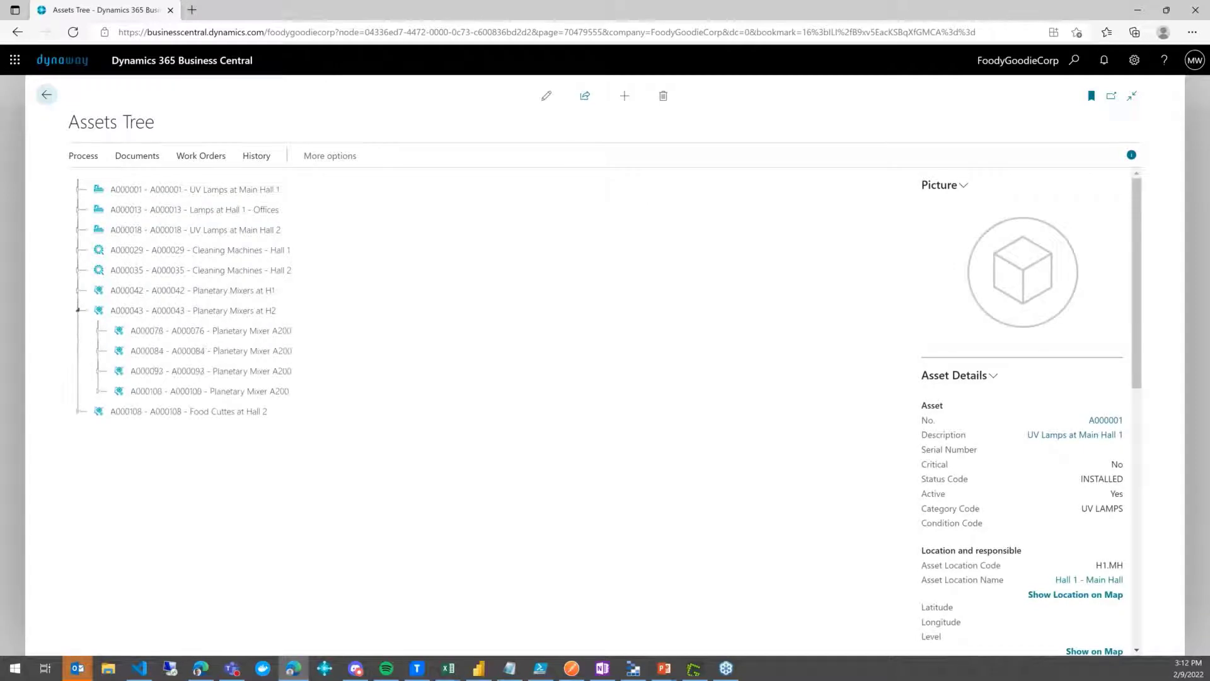
click(97, 372)
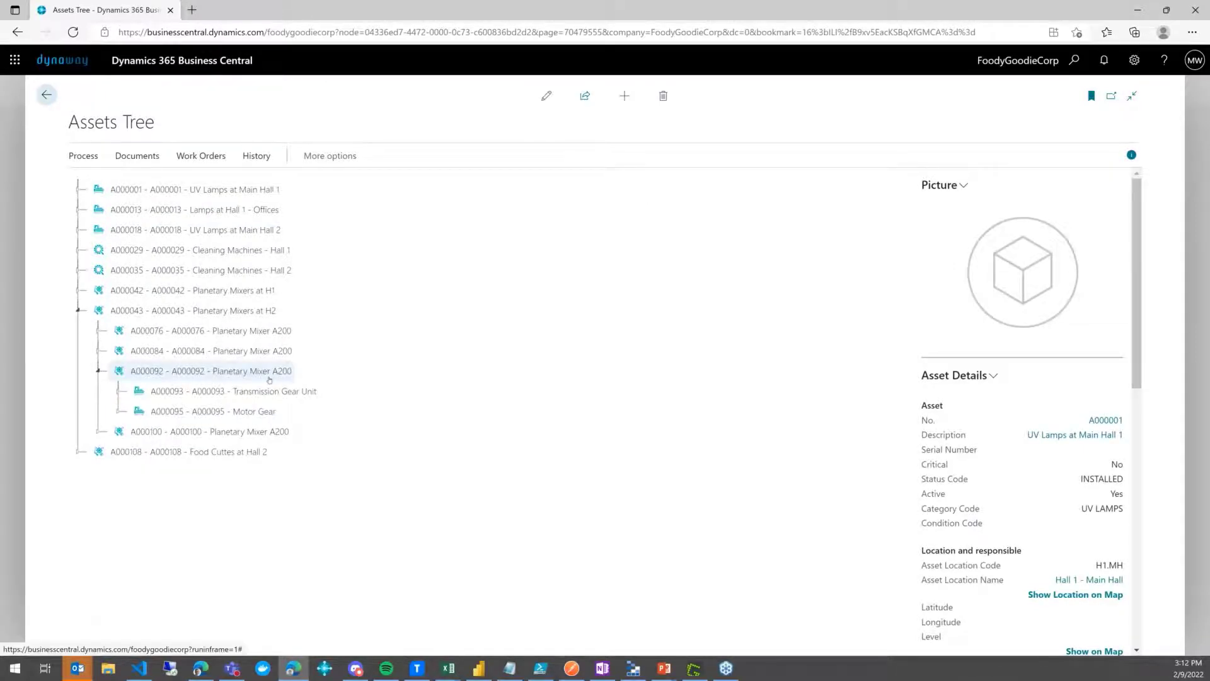
click(117, 391)
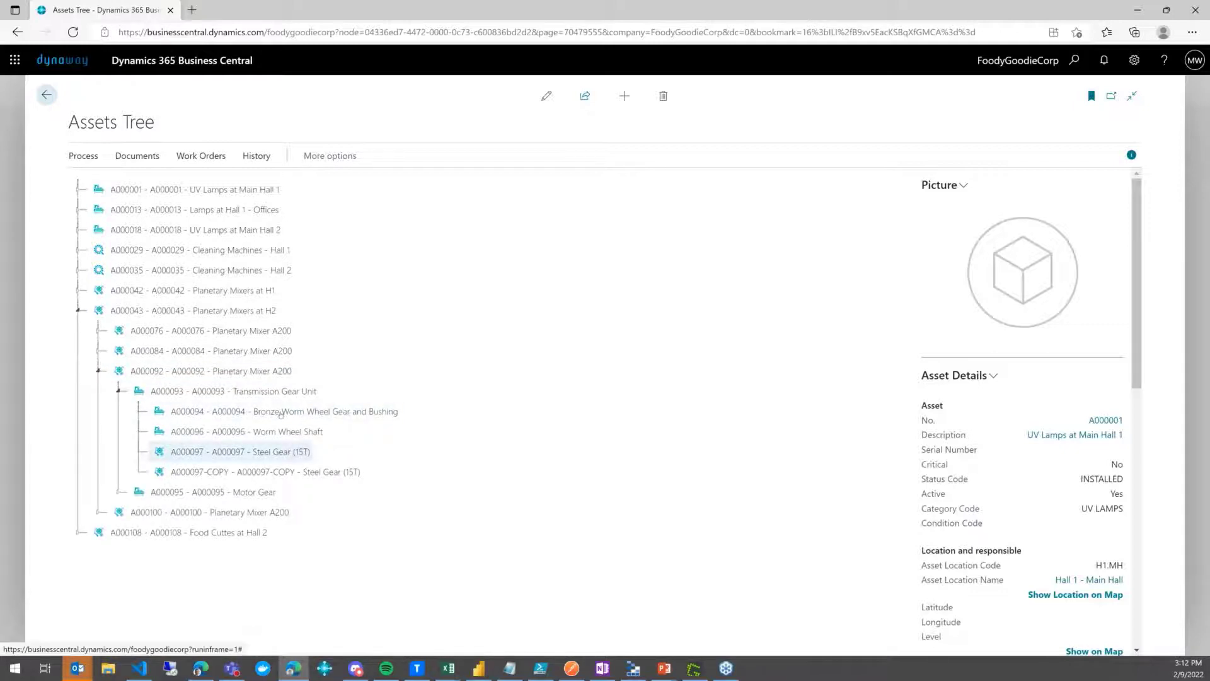
Step: Examine the counter details on the asset card of A000093, Transmission Gear Unit, and return to the assets tree
right_click(274, 391)
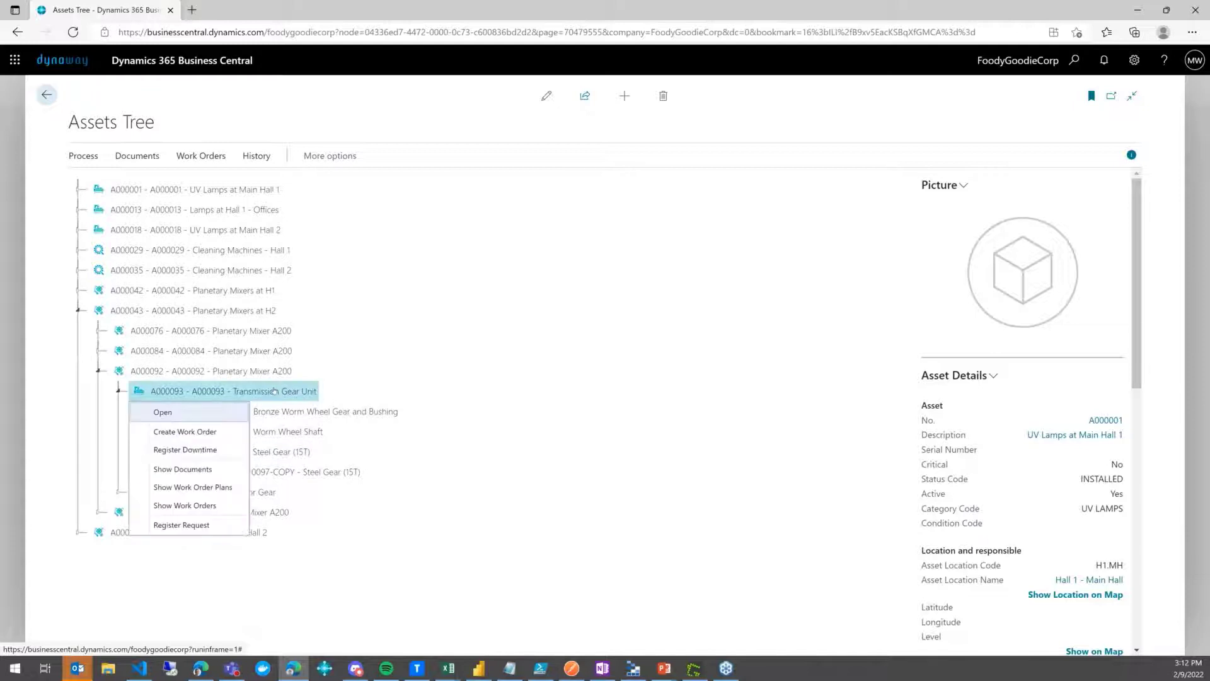
click(158, 410)
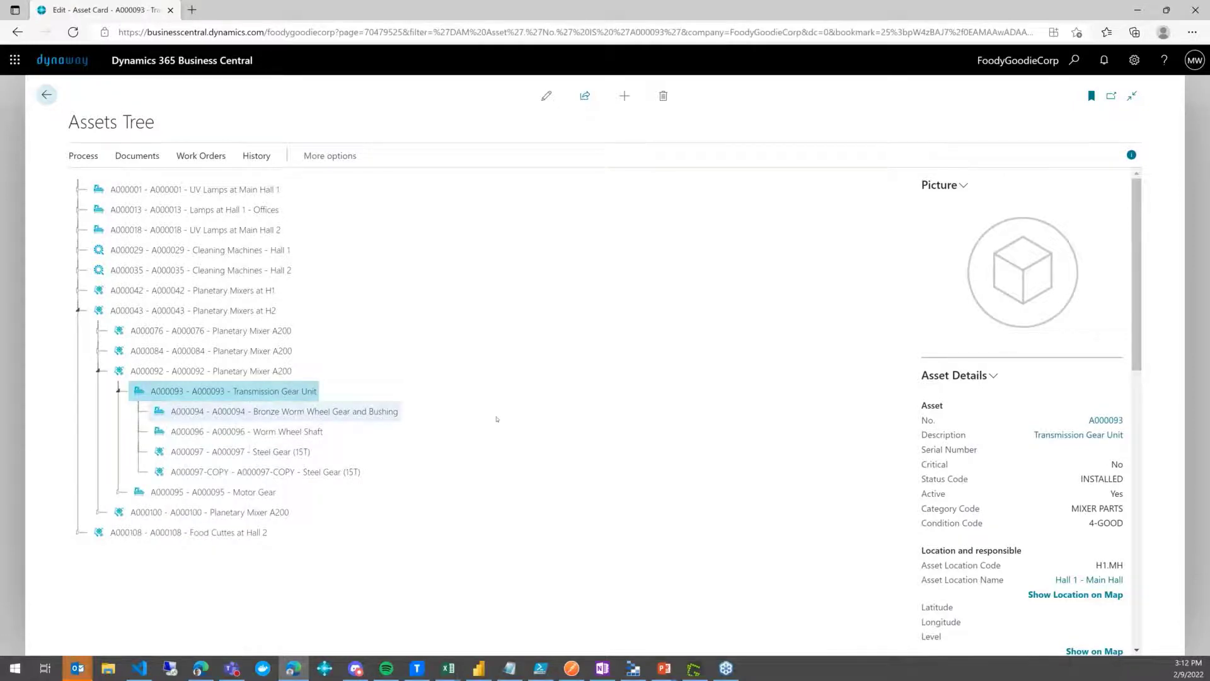
scroll(540, 413, down, 2)
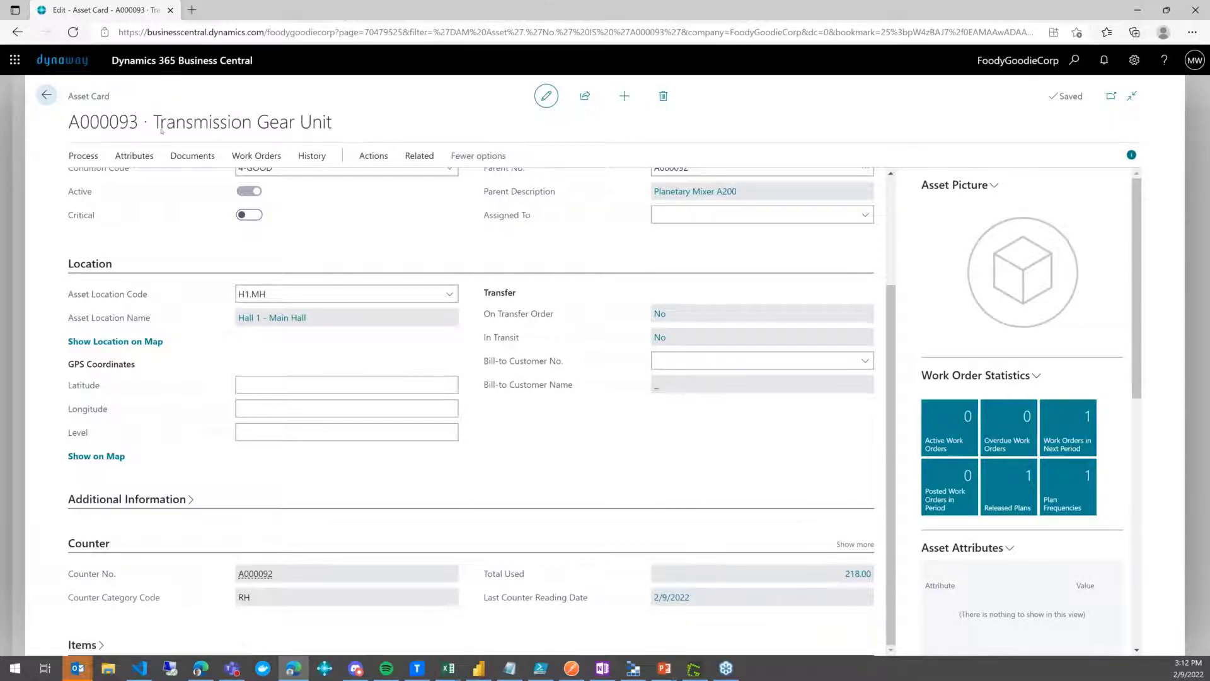
click(39, 100)
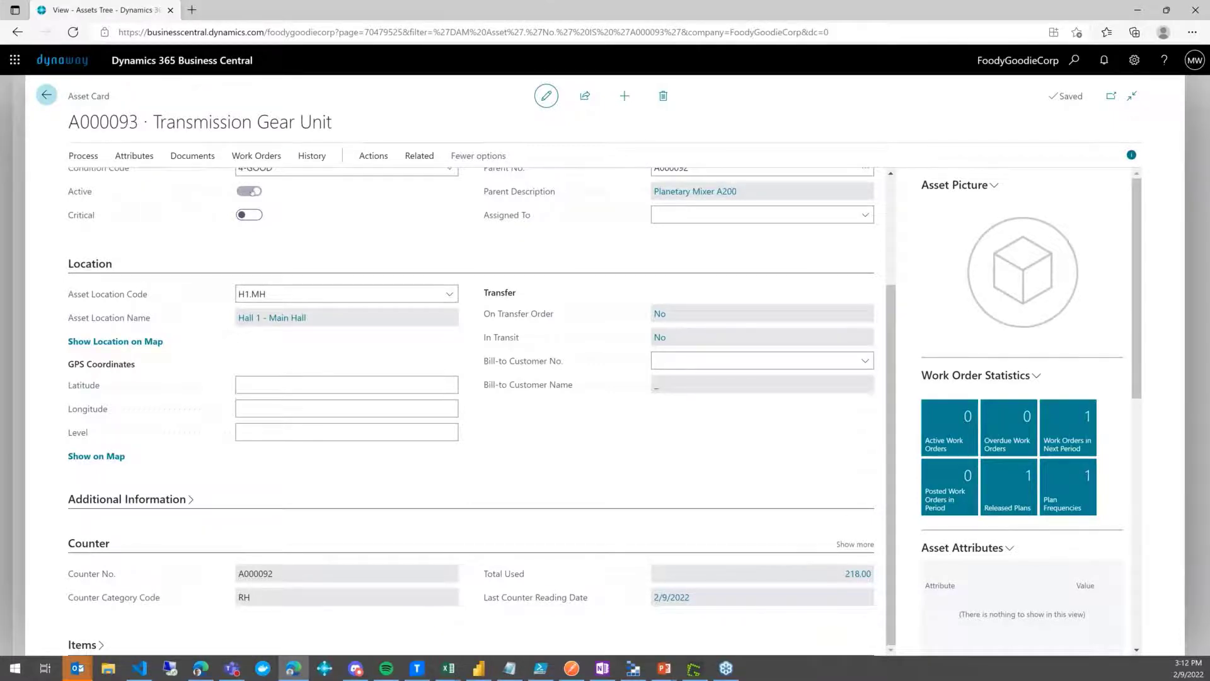
Step: Examine the counter details on the asset card of A000097, Steel Gear (15T), and return to the assets tree
click(278, 452)
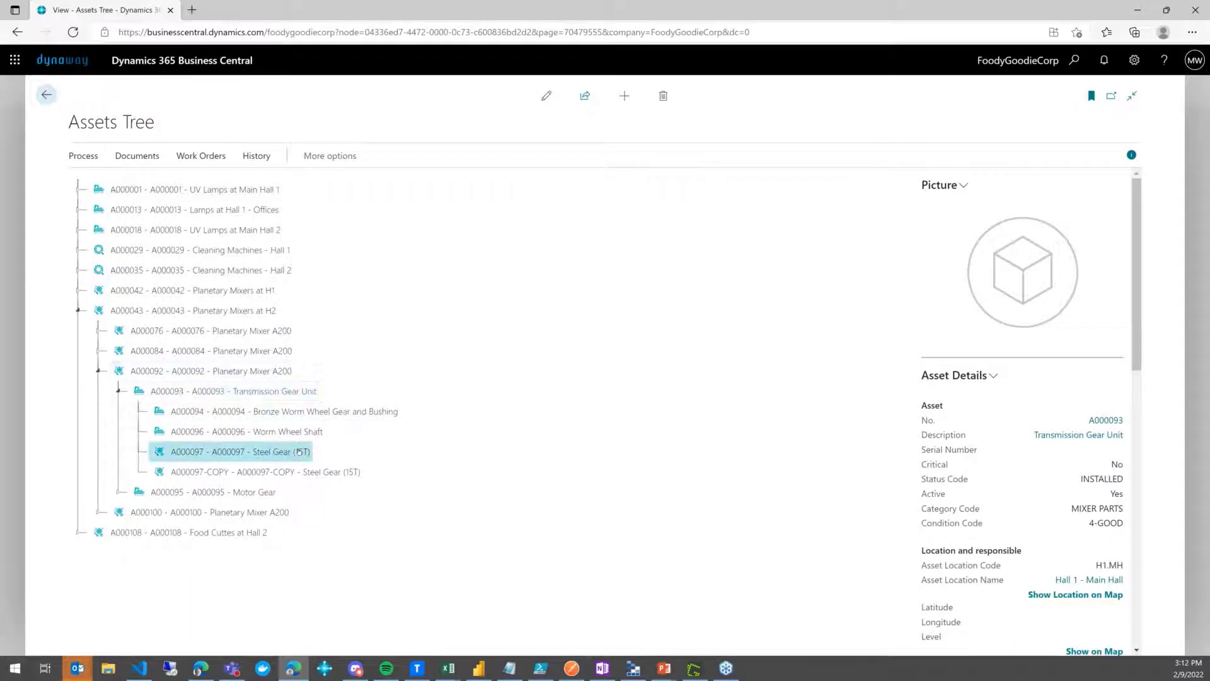
right_click(277, 453)
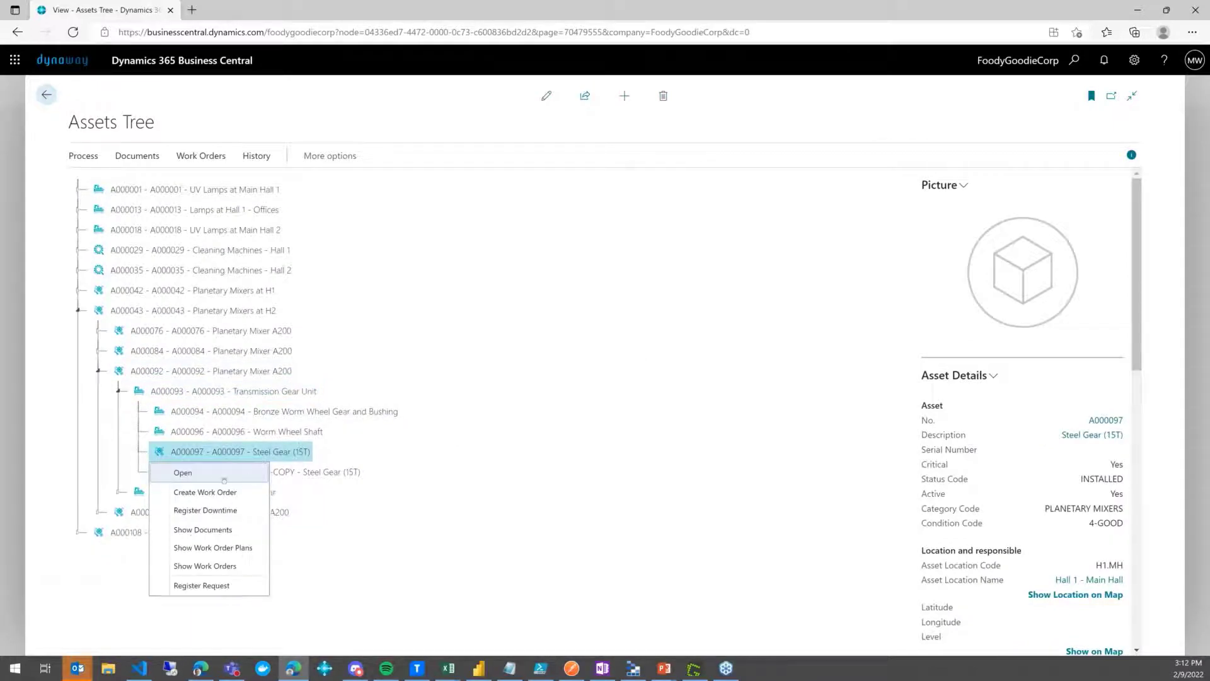
click(182, 473)
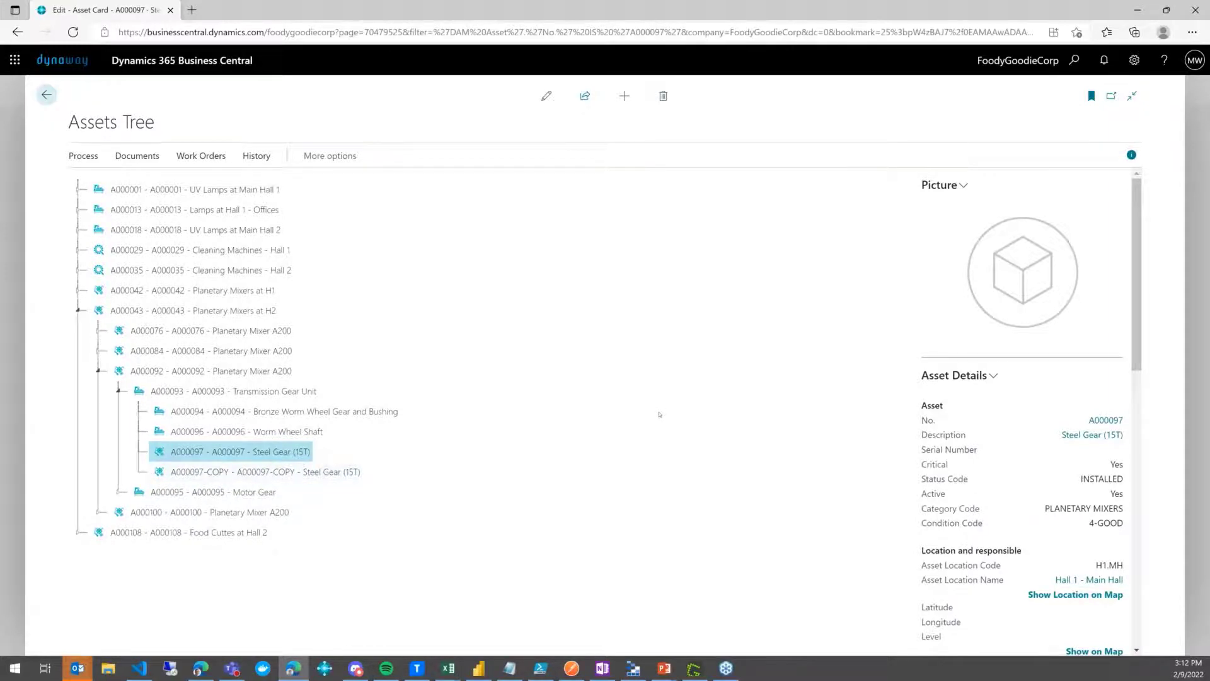
scroll(857, 574, down, 2)
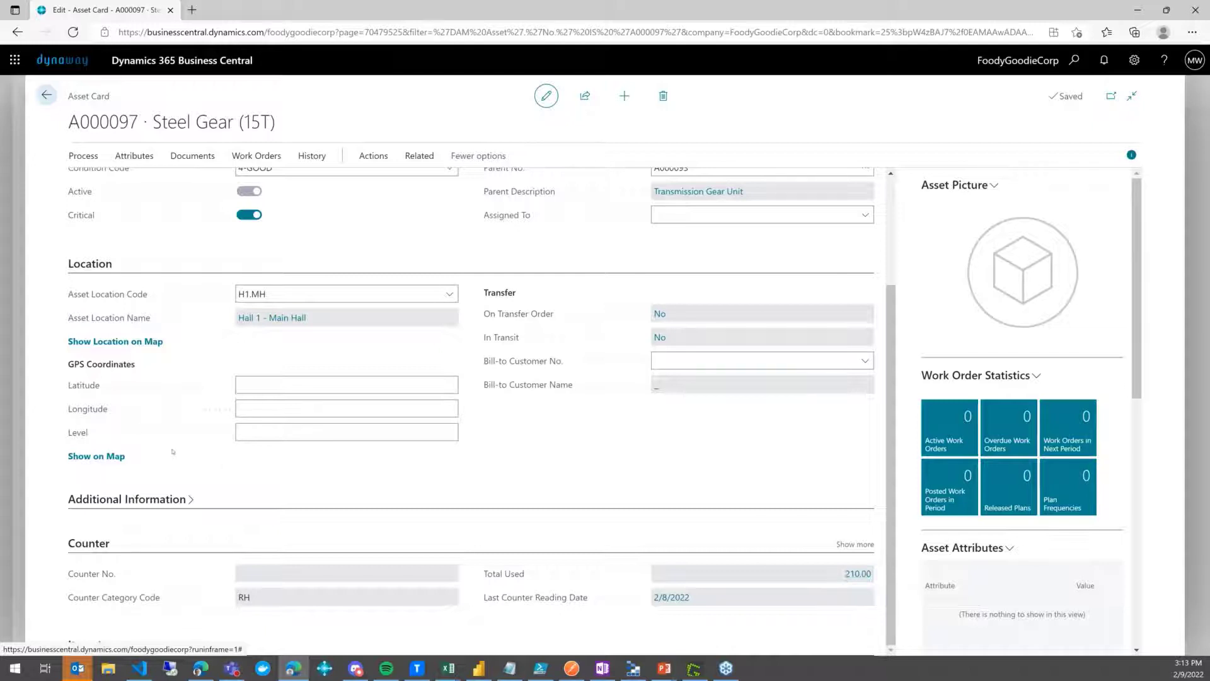
click(42, 99)
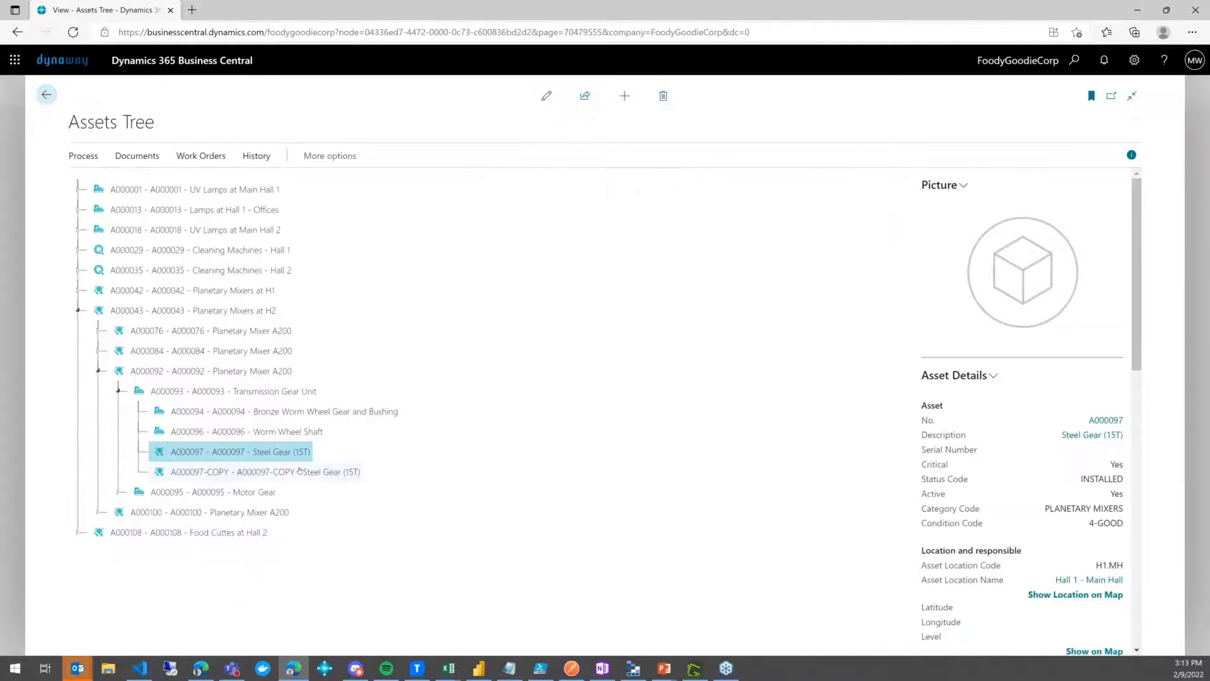
Step: Examine the counter details on the asset card of A000097-COPY, Steel Gear (15T), and leave the assets tree
click(313, 476)
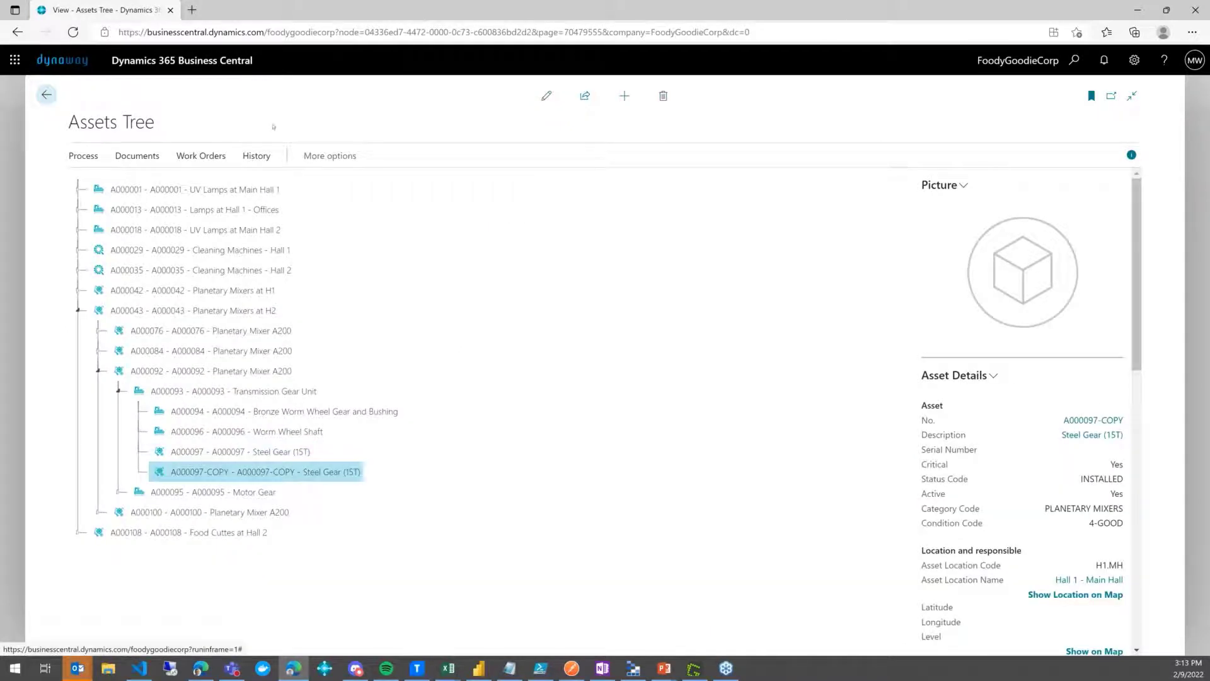
right_click(309, 474)
click(237, 492)
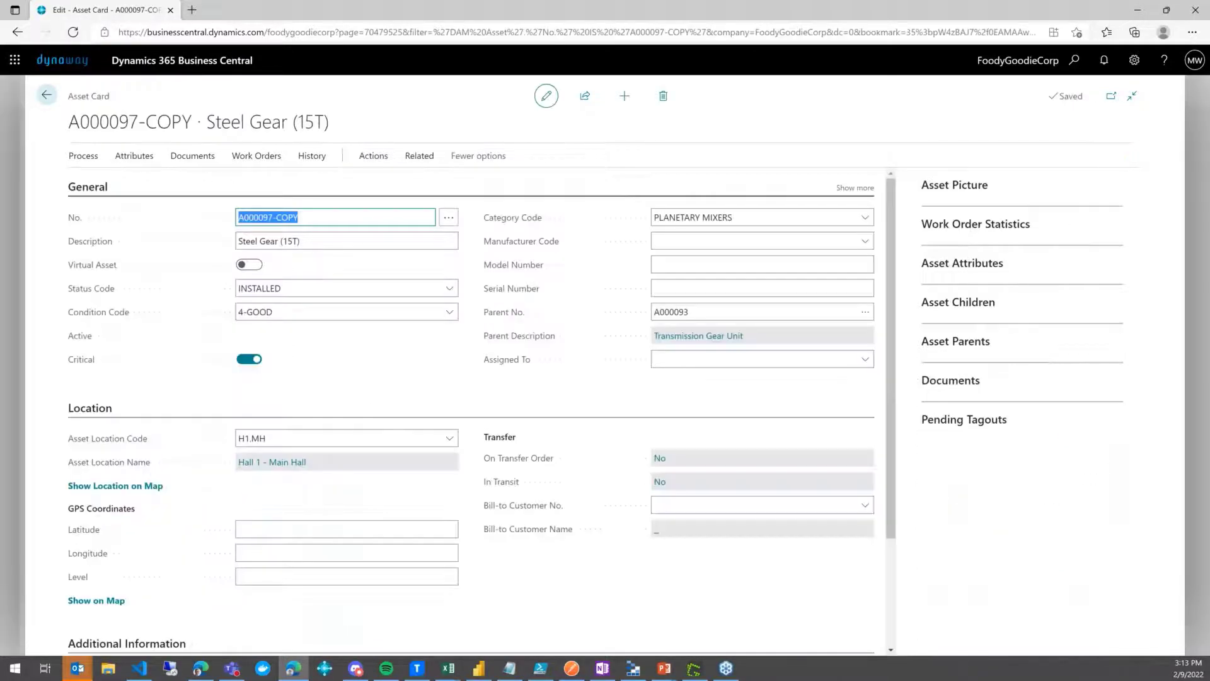
scroll(623, 532, down, 3)
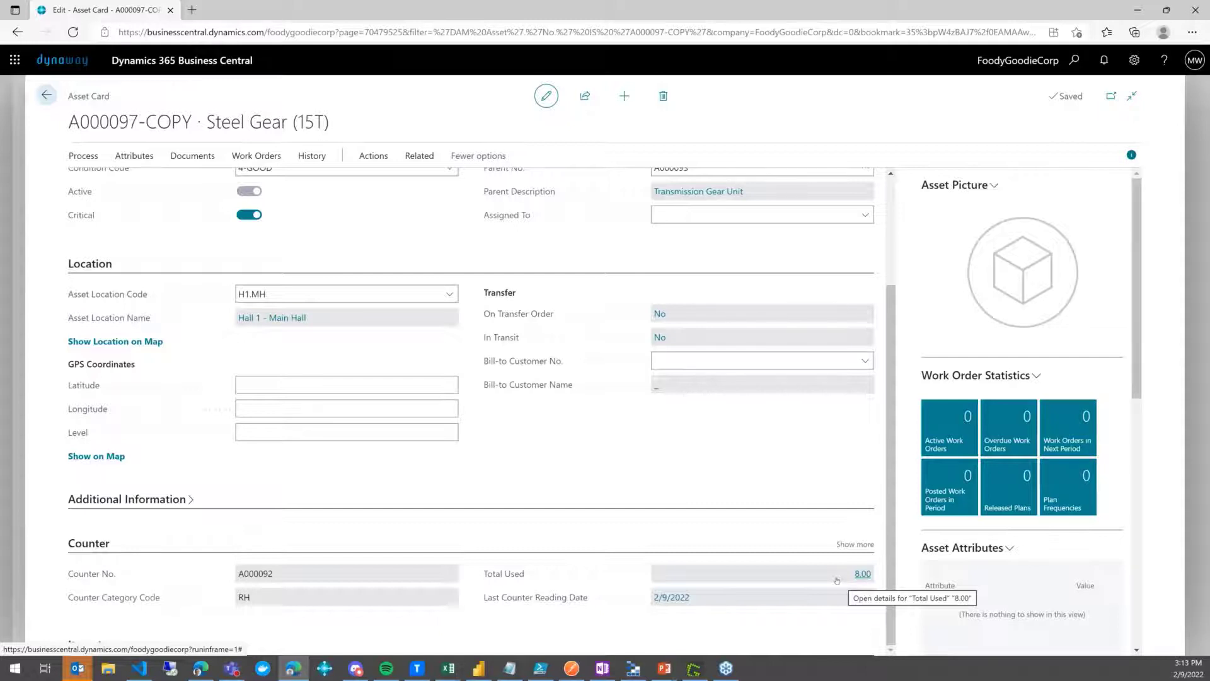
click(50, 101)
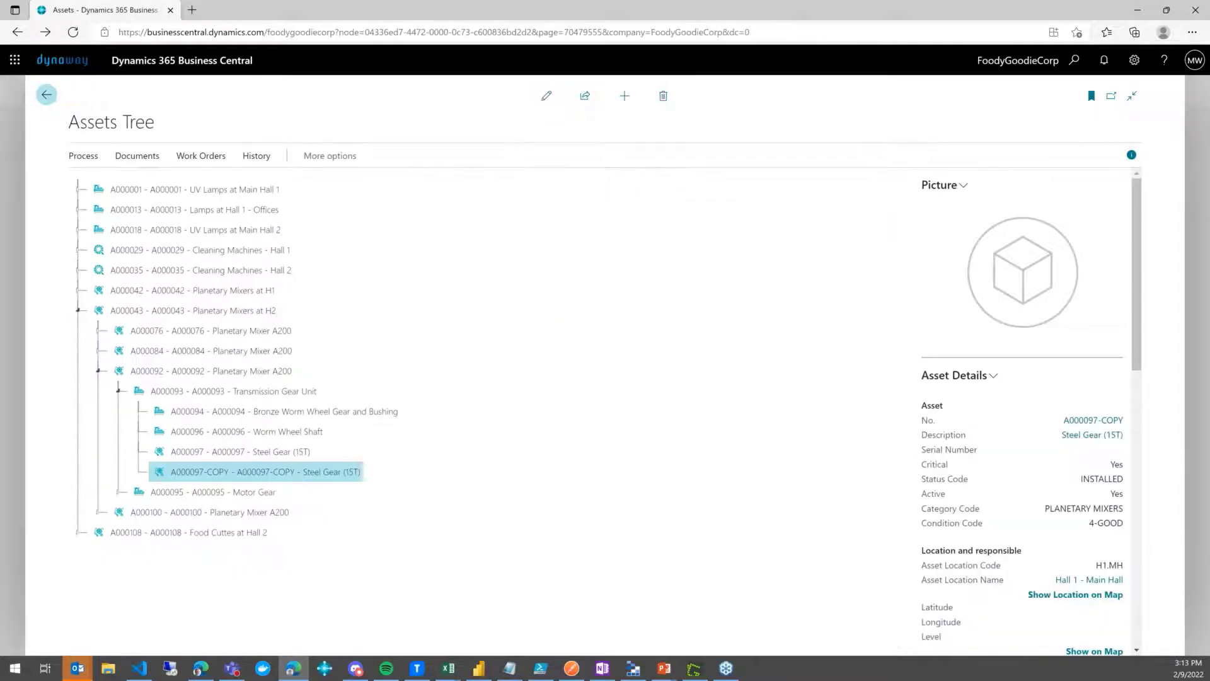
click(48, 97)
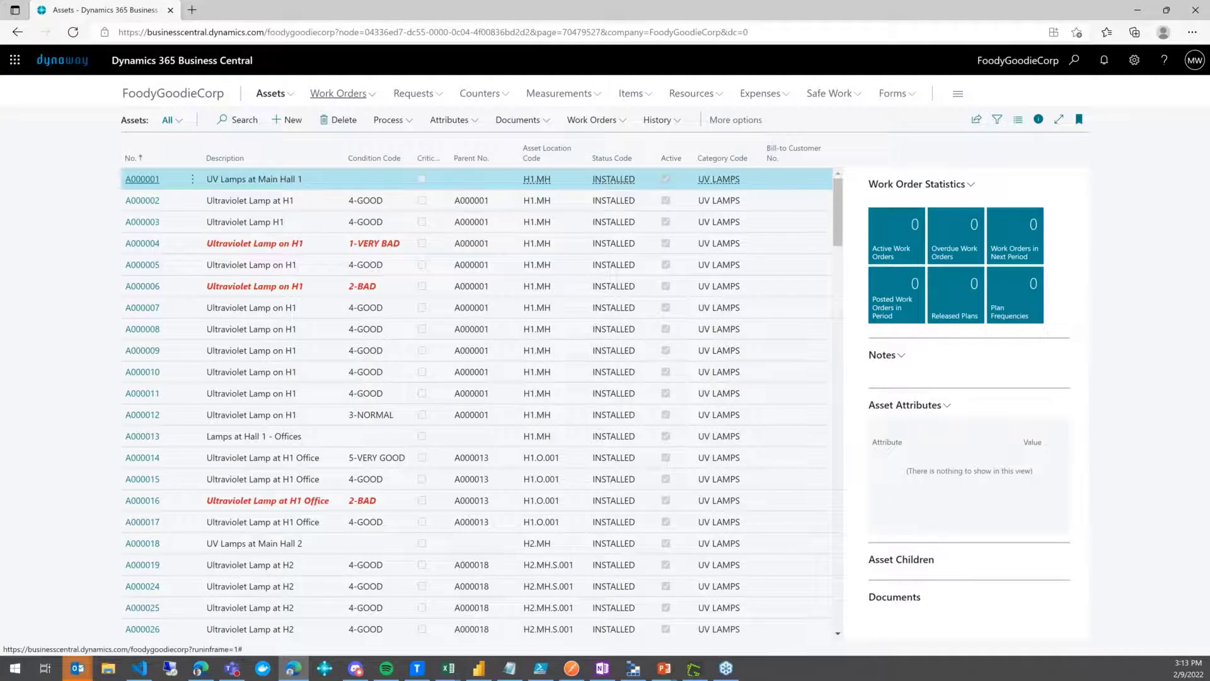
Step: Show the work order plans with the saved Counters view
click(340, 94)
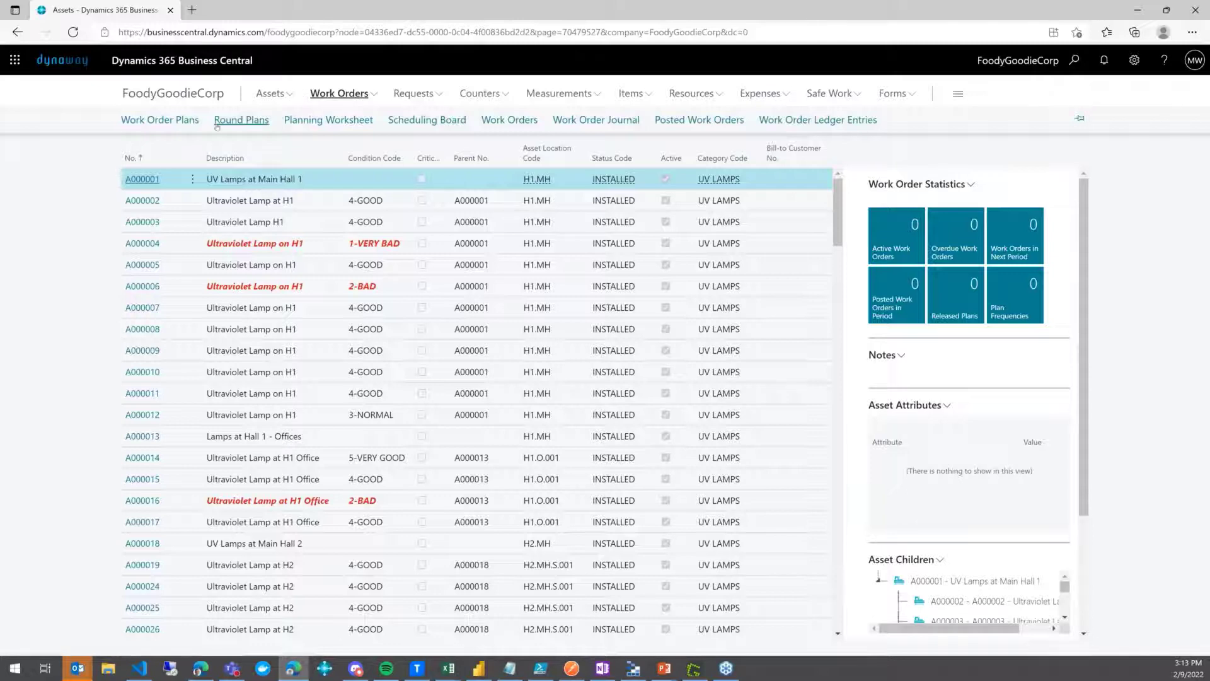
click(178, 121)
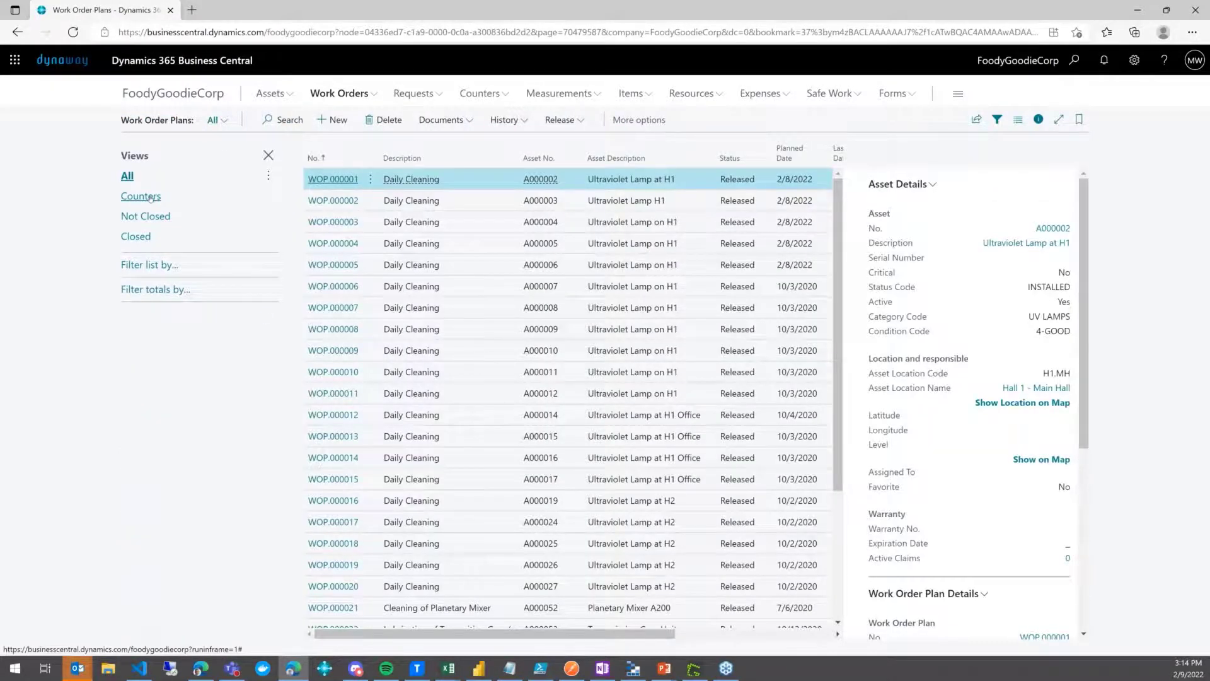
click(150, 197)
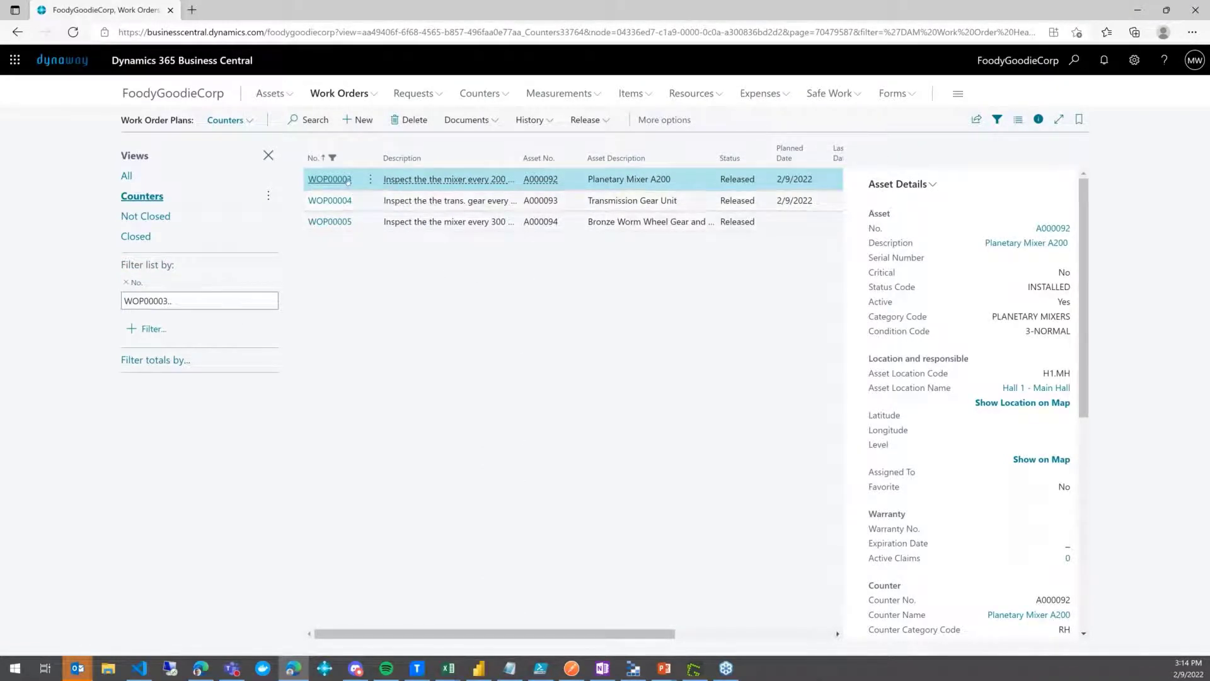
Step: Open work order plan WOP00003 for Planetary Mixer A200 and reopen it for editing
click(348, 181)
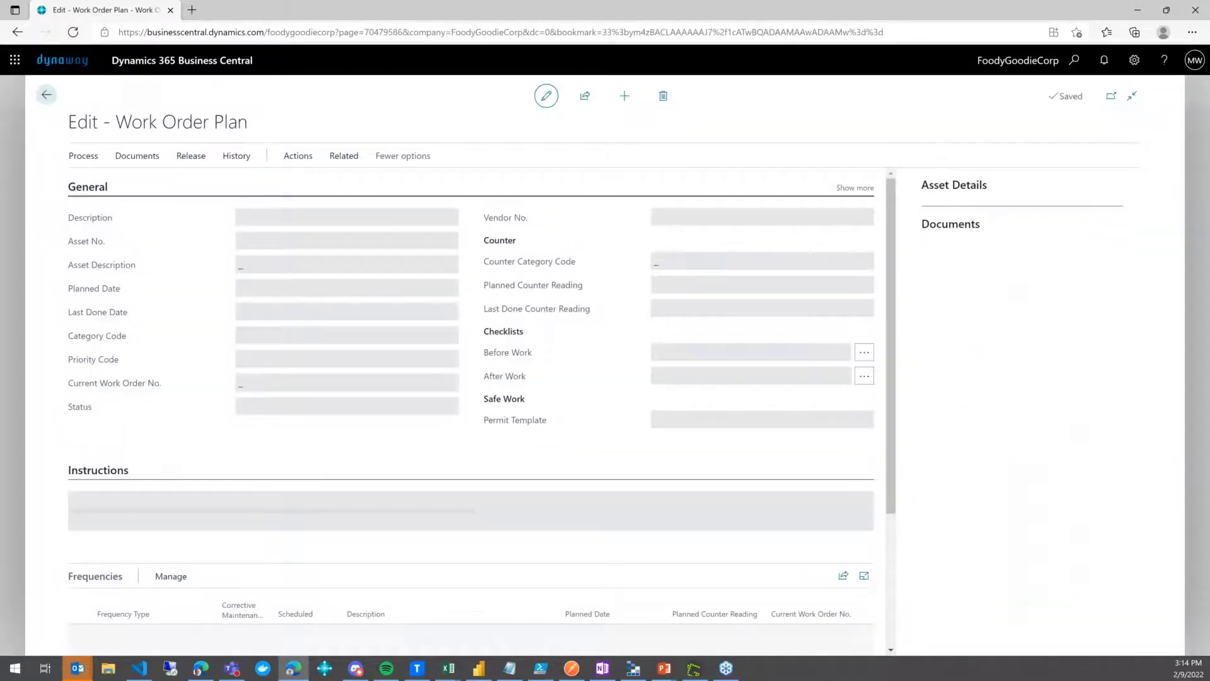
click(184, 158)
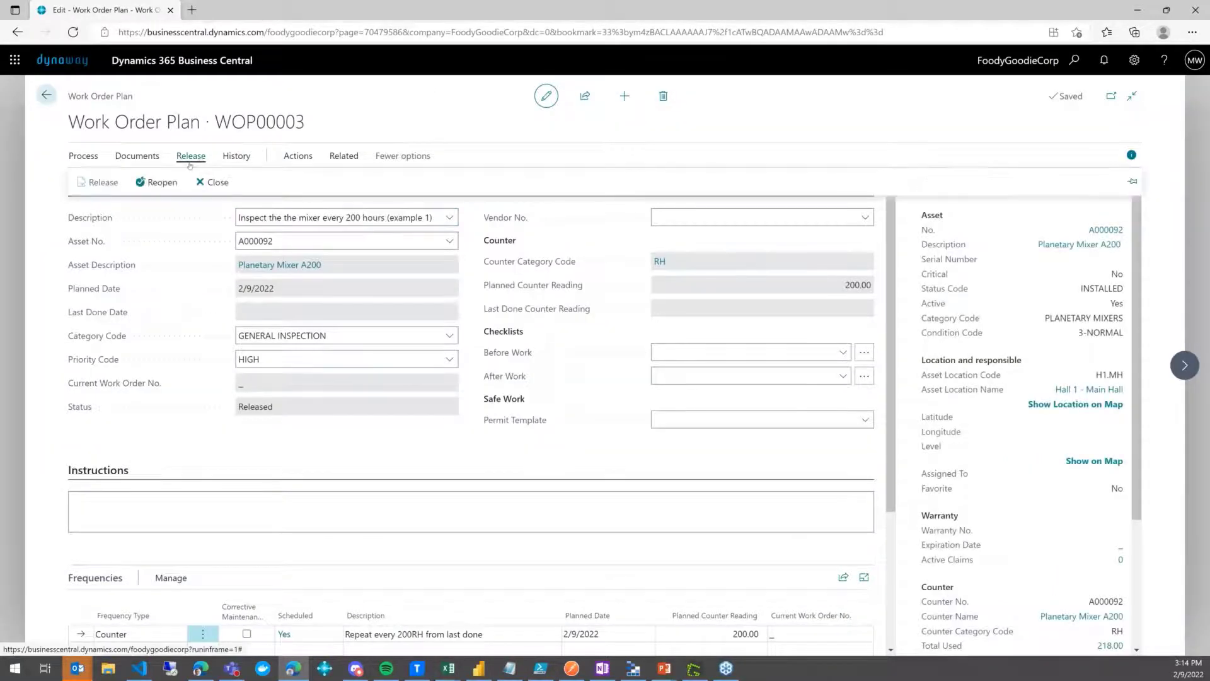
click(158, 181)
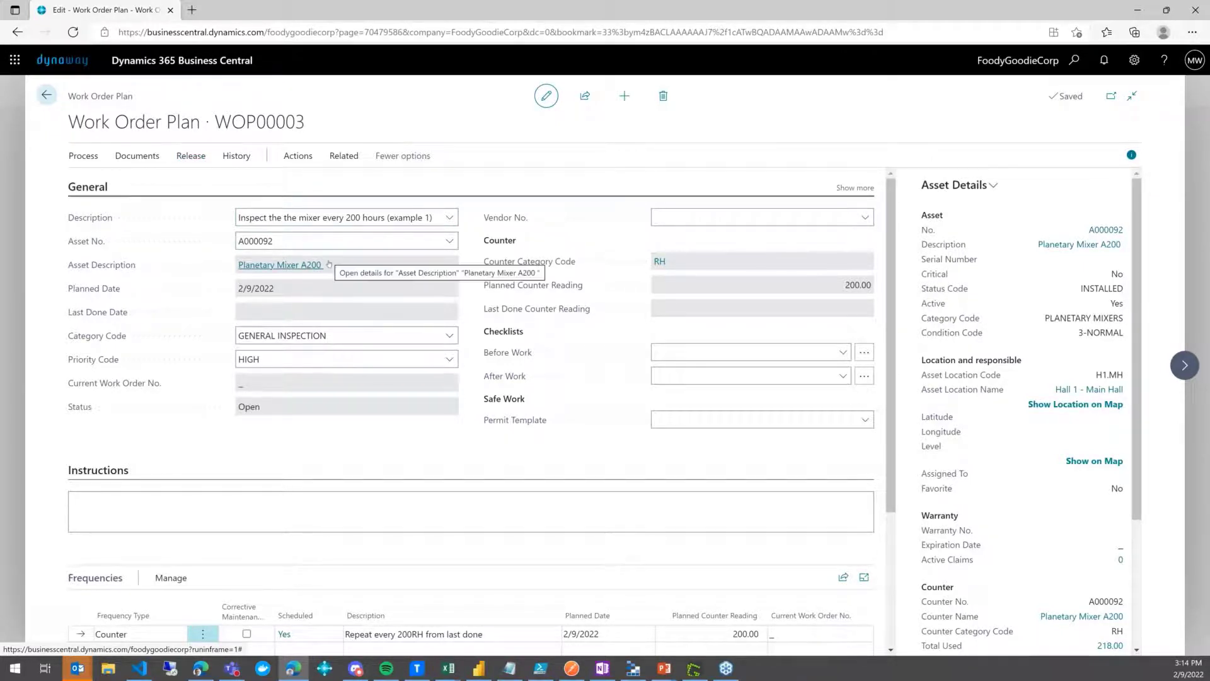
Step: Examine the counter frequency schedule of the plan, including its type and usage between work orders, and close it without changes
scroll(157, 490, down, 3)
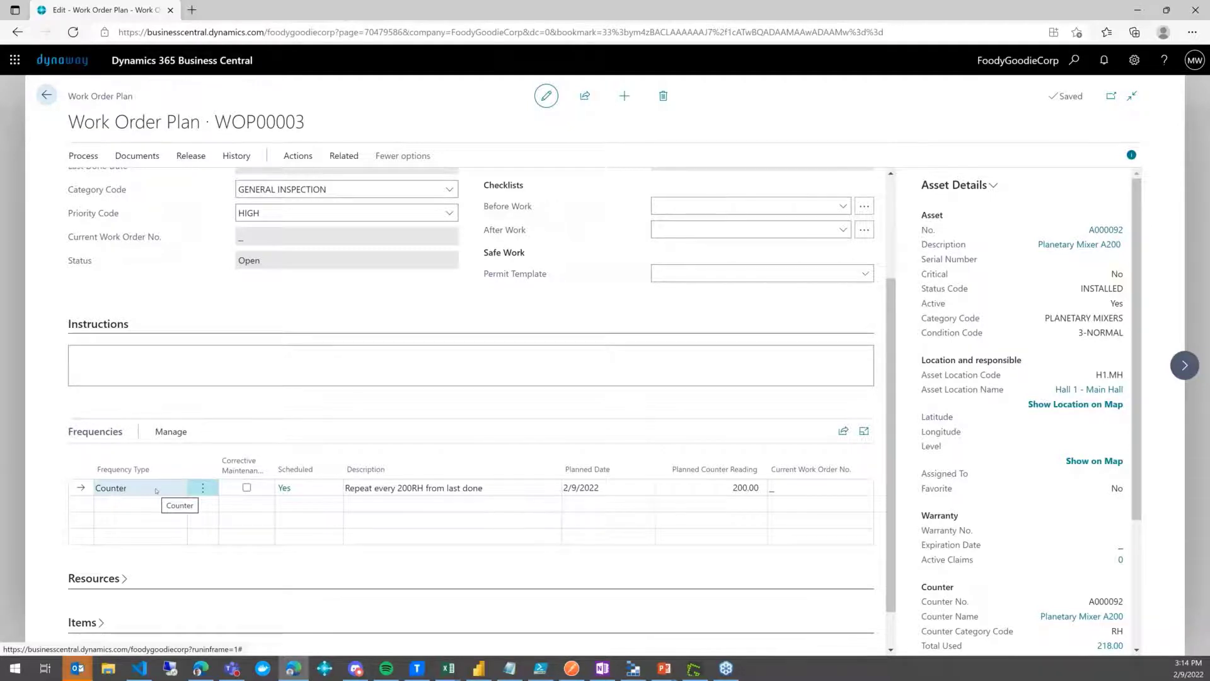
click(290, 489)
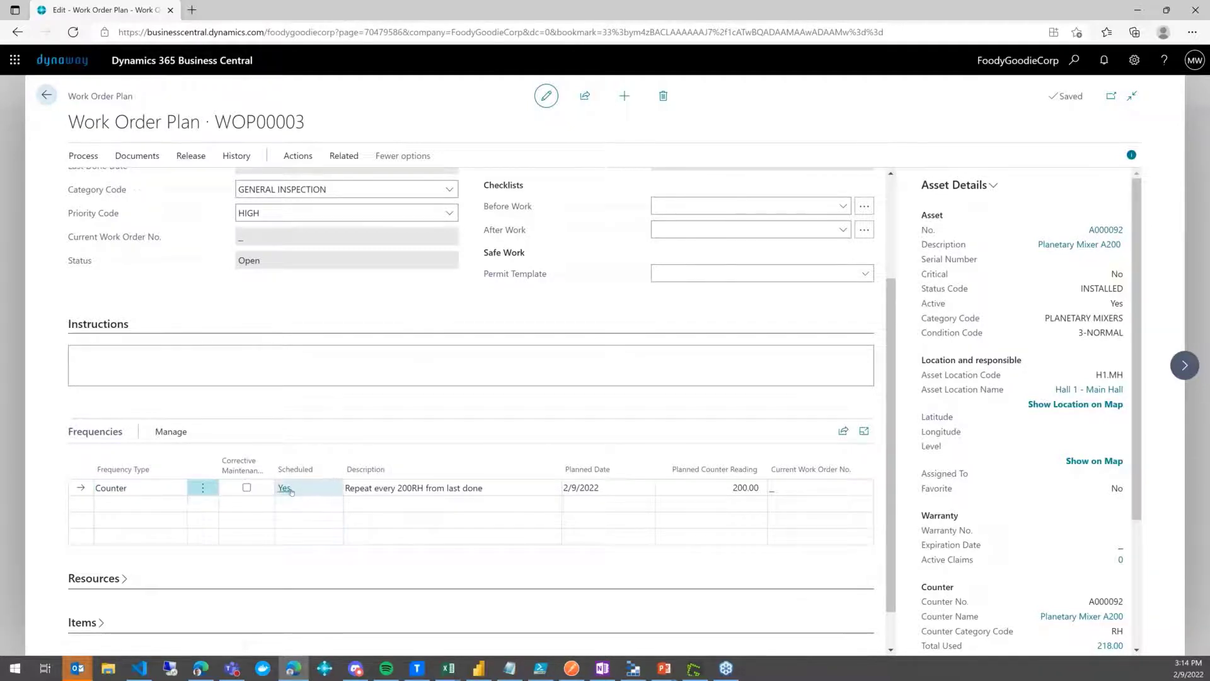
click(290, 489)
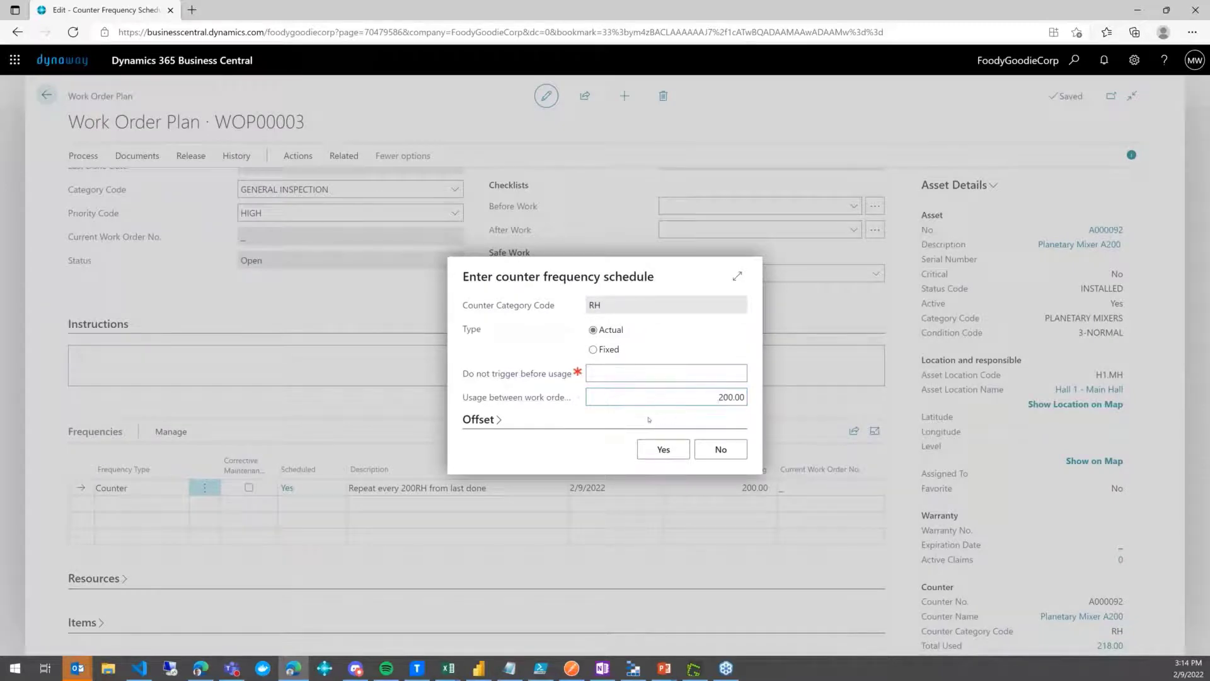
click(685, 401)
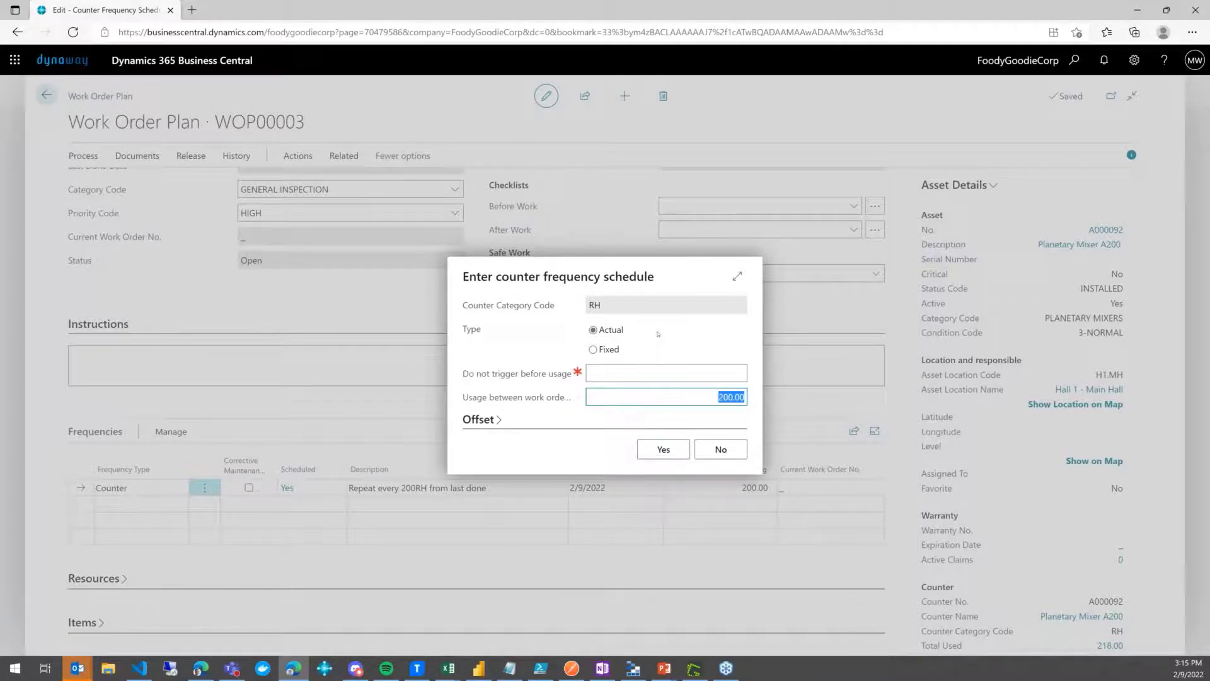
click(714, 452)
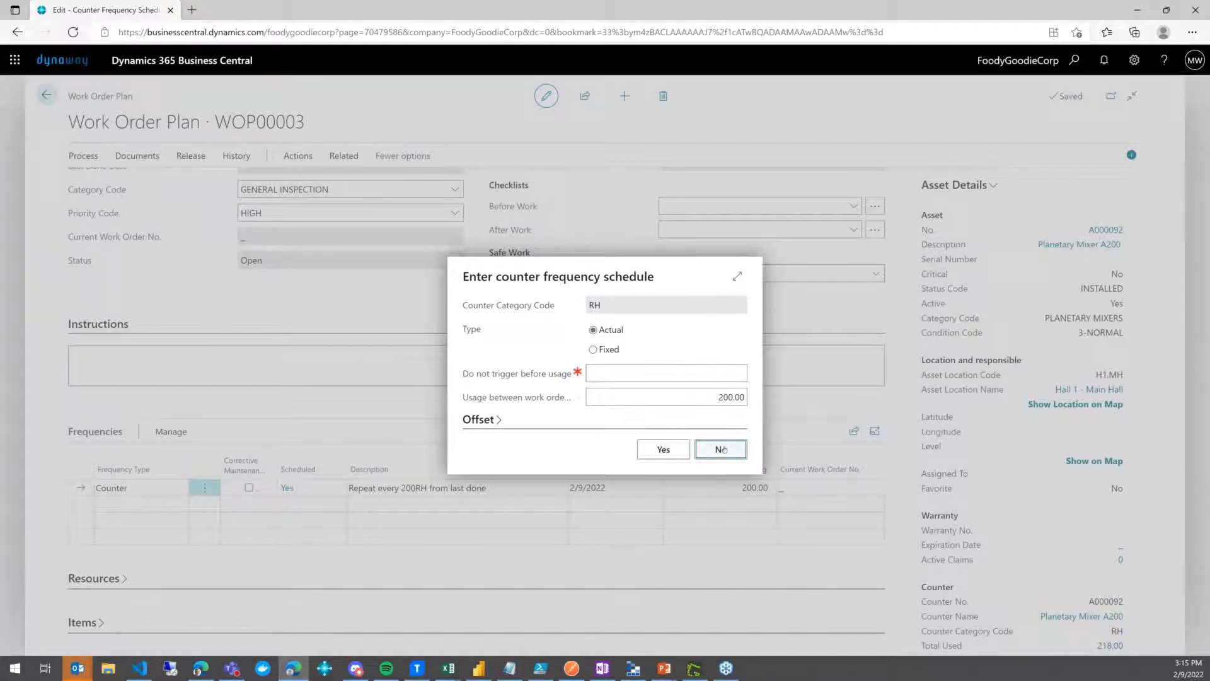
click(722, 449)
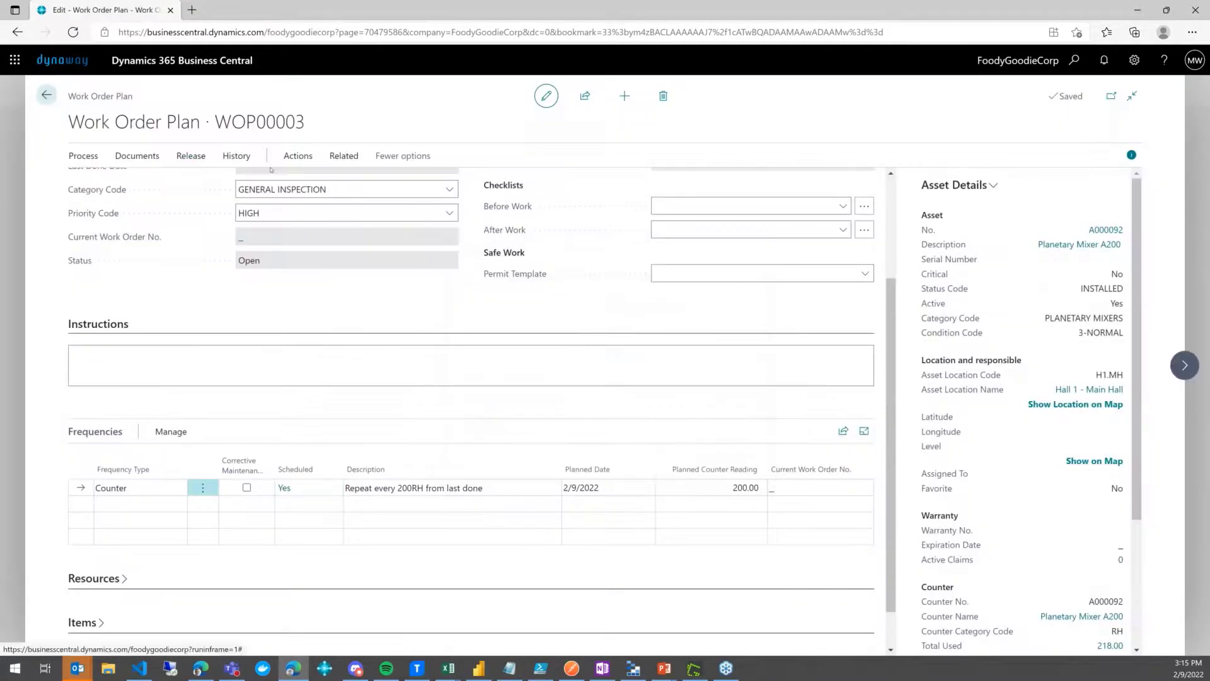
Step: Simulate the work orders of plan WOP00003
click(356, 159)
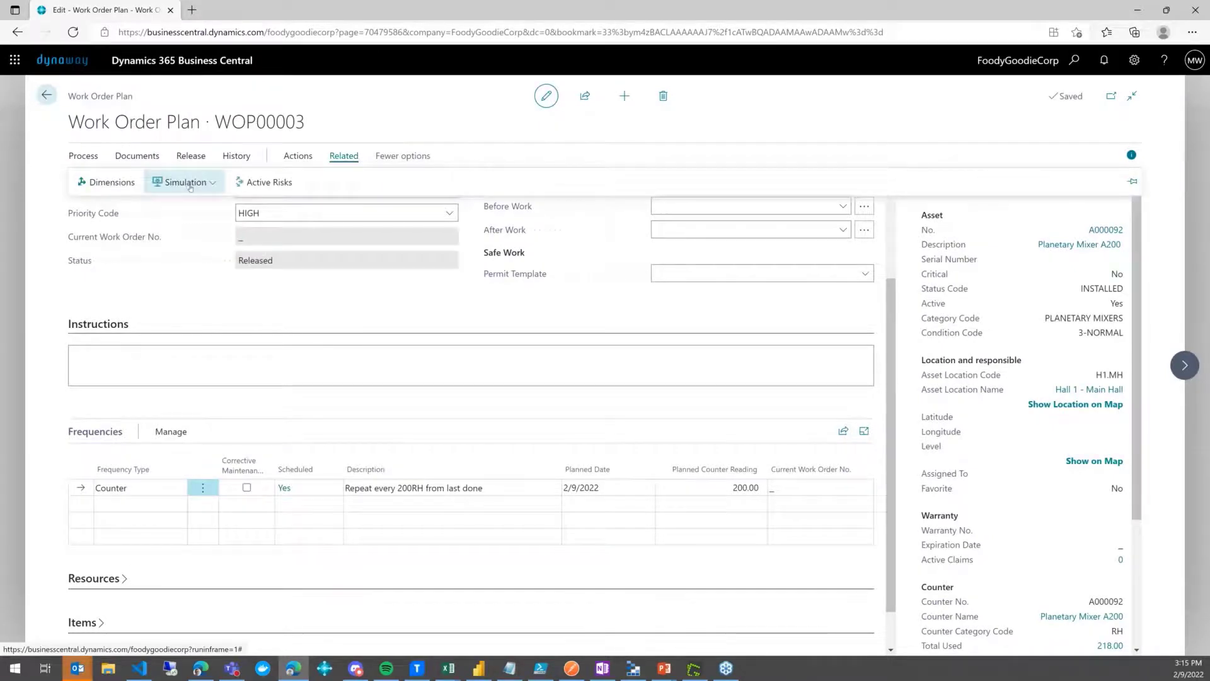
click(185, 182)
click(196, 206)
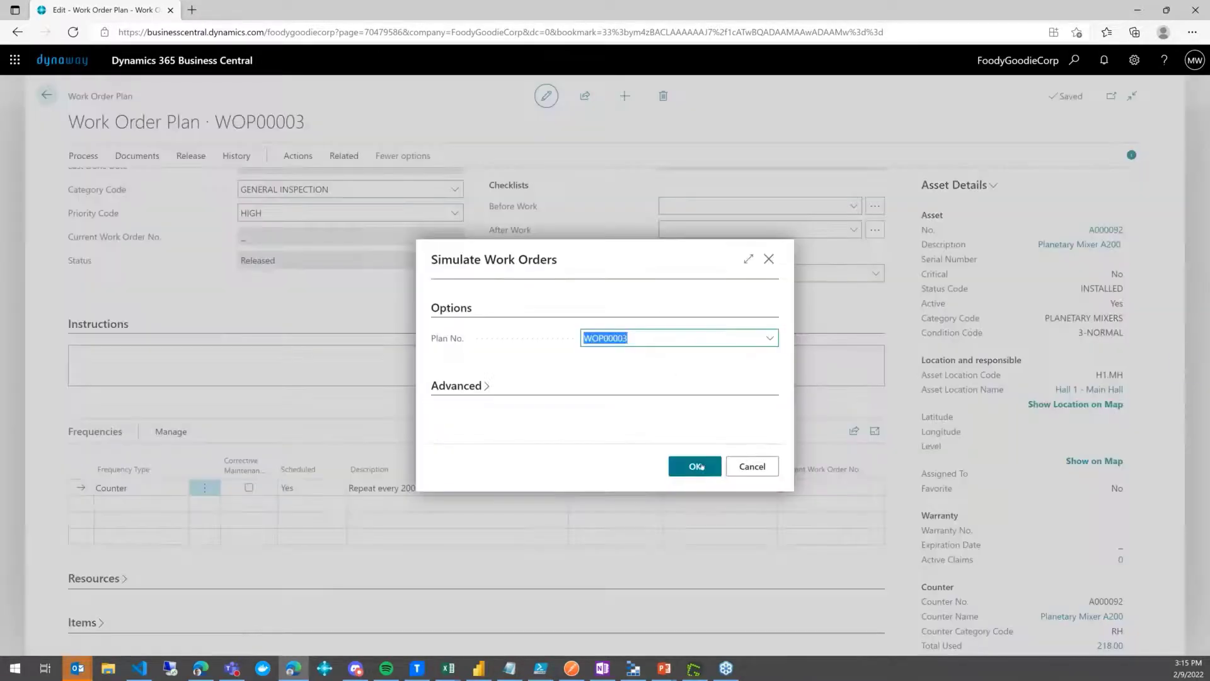
click(698, 468)
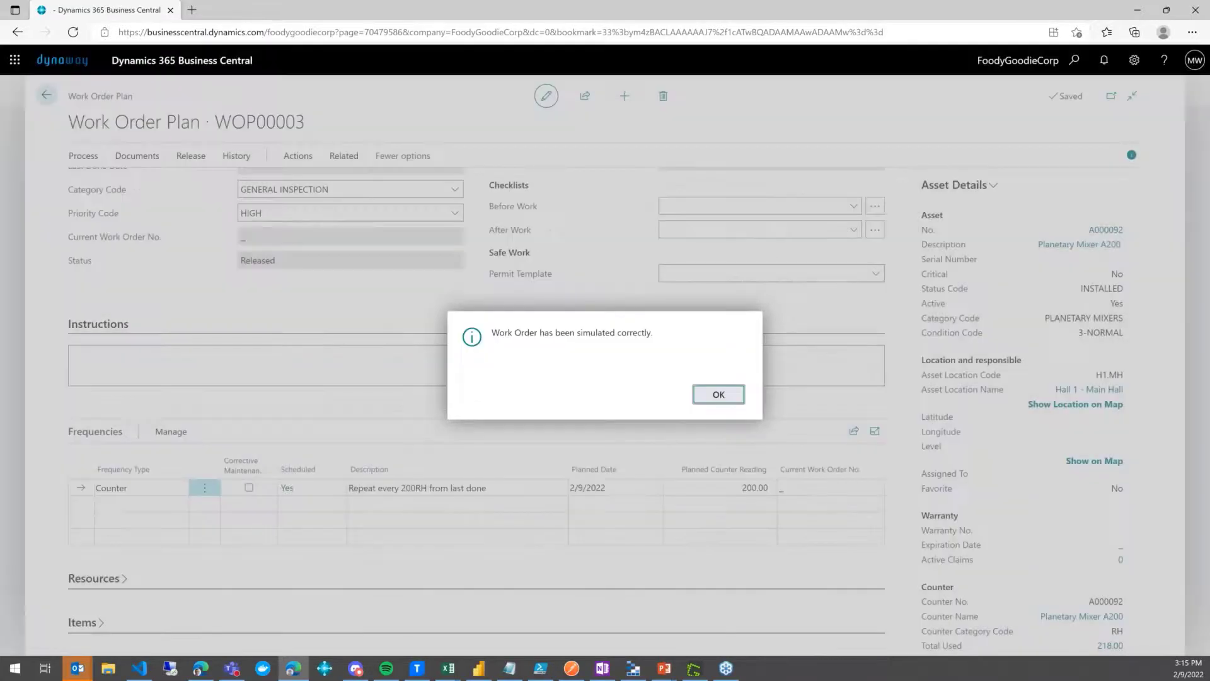
key(Return)
Step: Review the simulated instances of plan WOP00003, including their dates and counter readings, and return to the plan
click(343, 156)
click(184, 182)
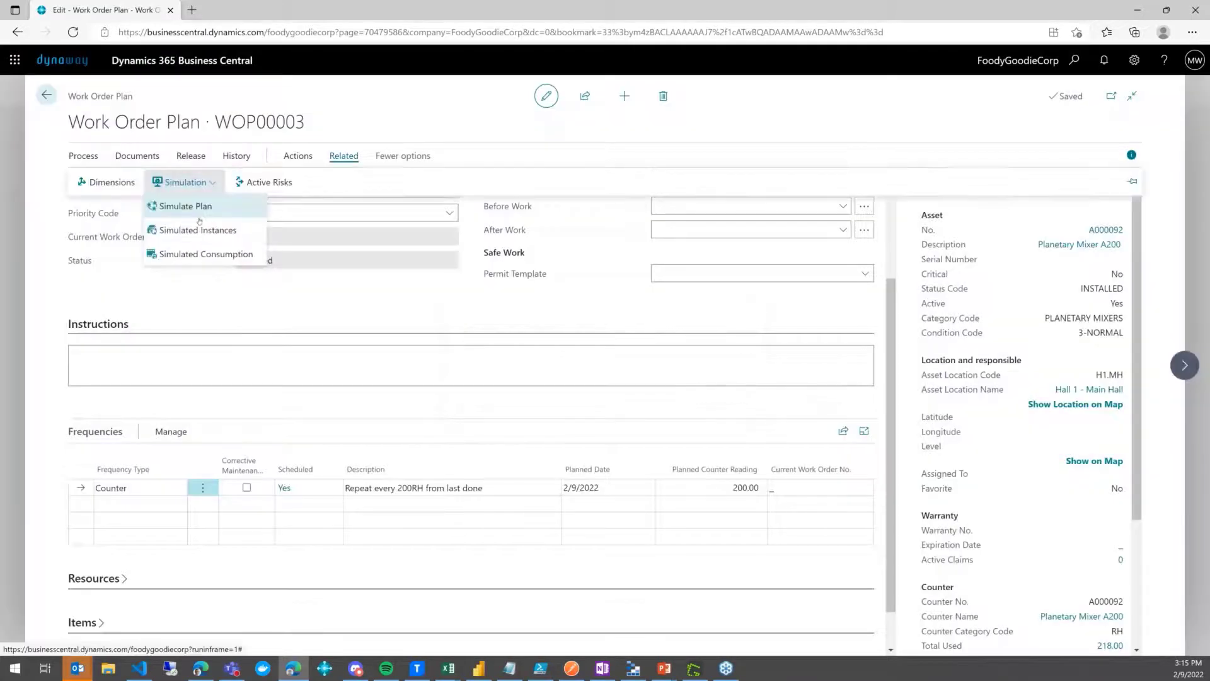
click(206, 231)
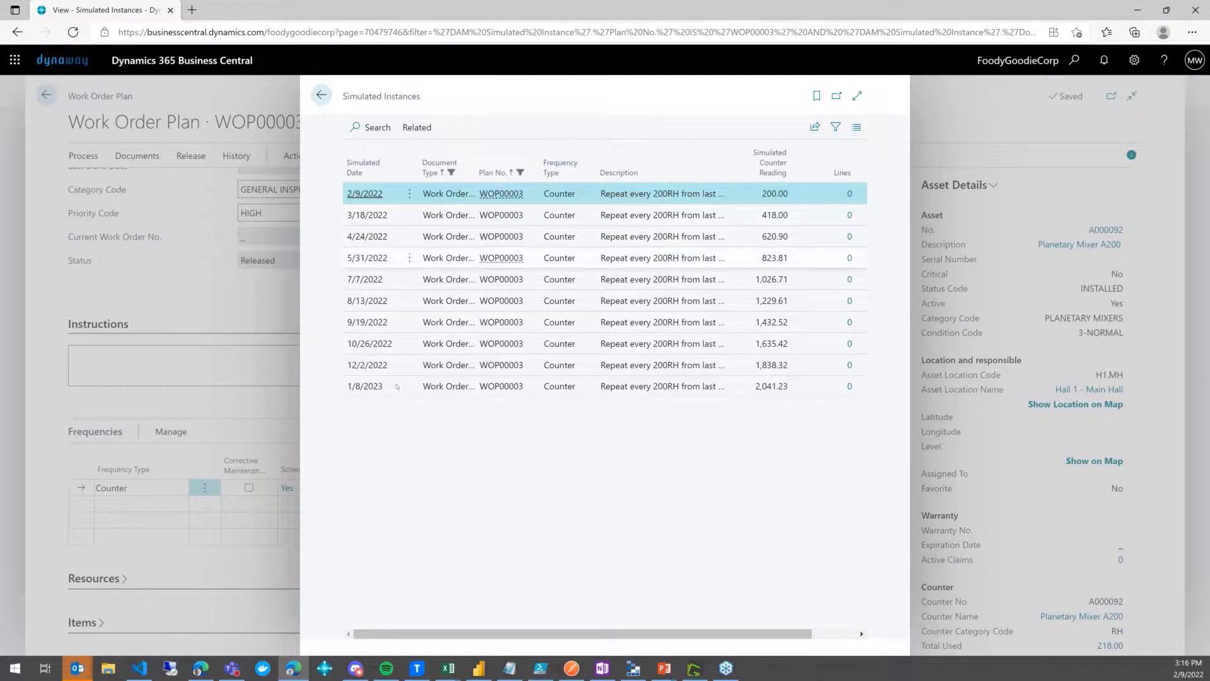
click(321, 94)
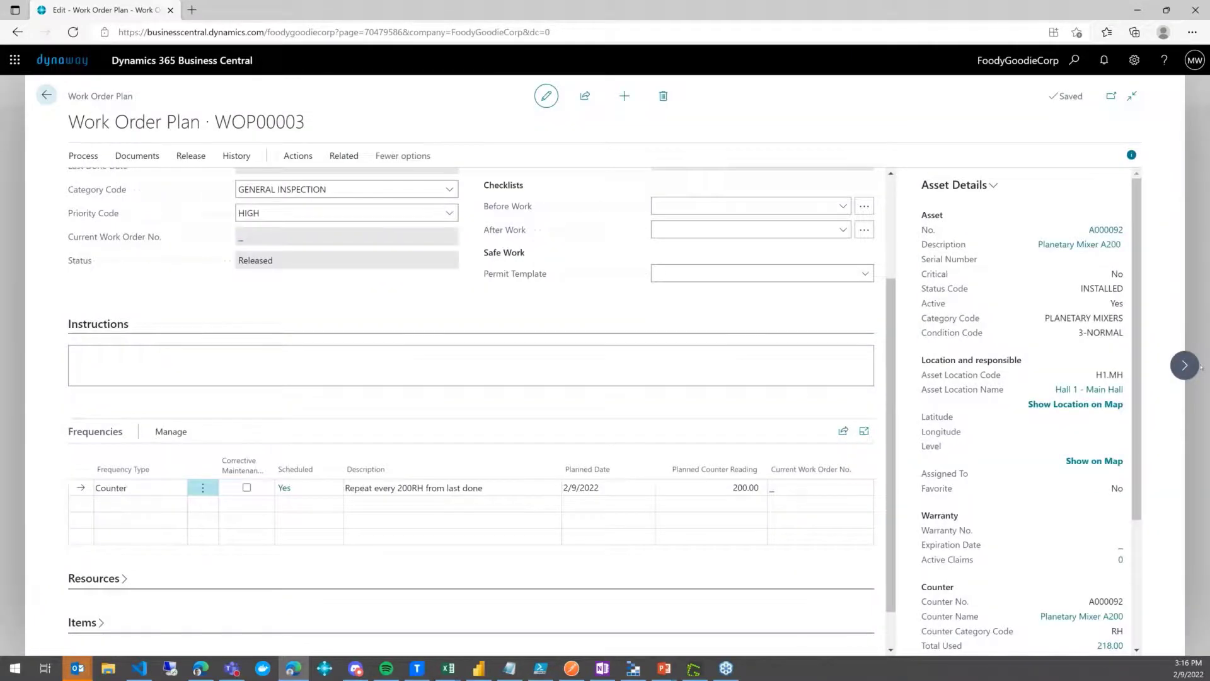
Step: Switch to work order plan WOP00004 for the Transmission Gear Unit and reopen it for editing
click(1184, 365)
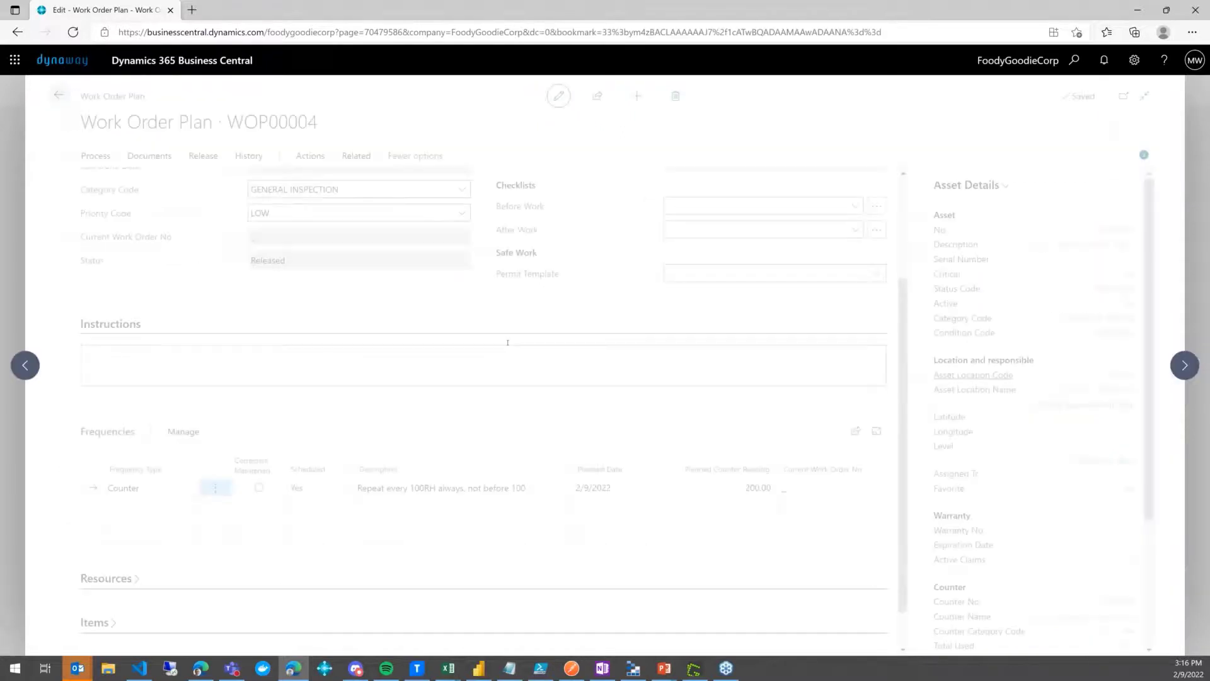
click(191, 155)
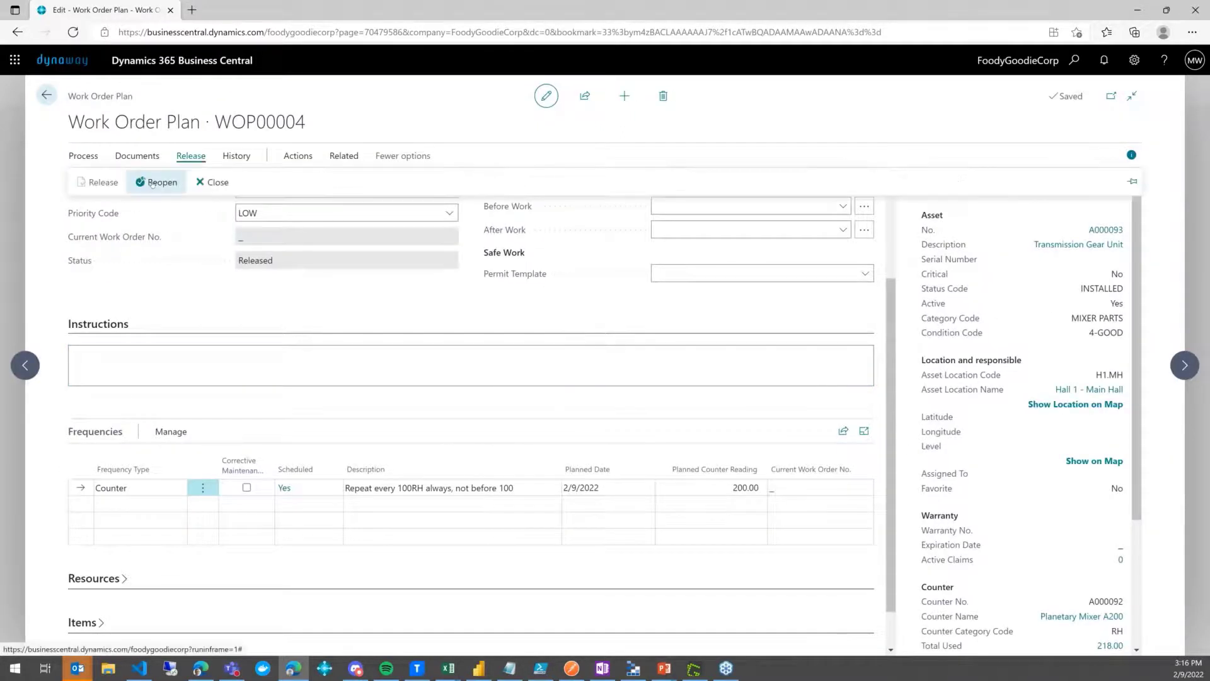
click(152, 182)
Step: Examine the plan's counter frequency schedule, including its type and usage thresholds, and close it without changes
click(284, 488)
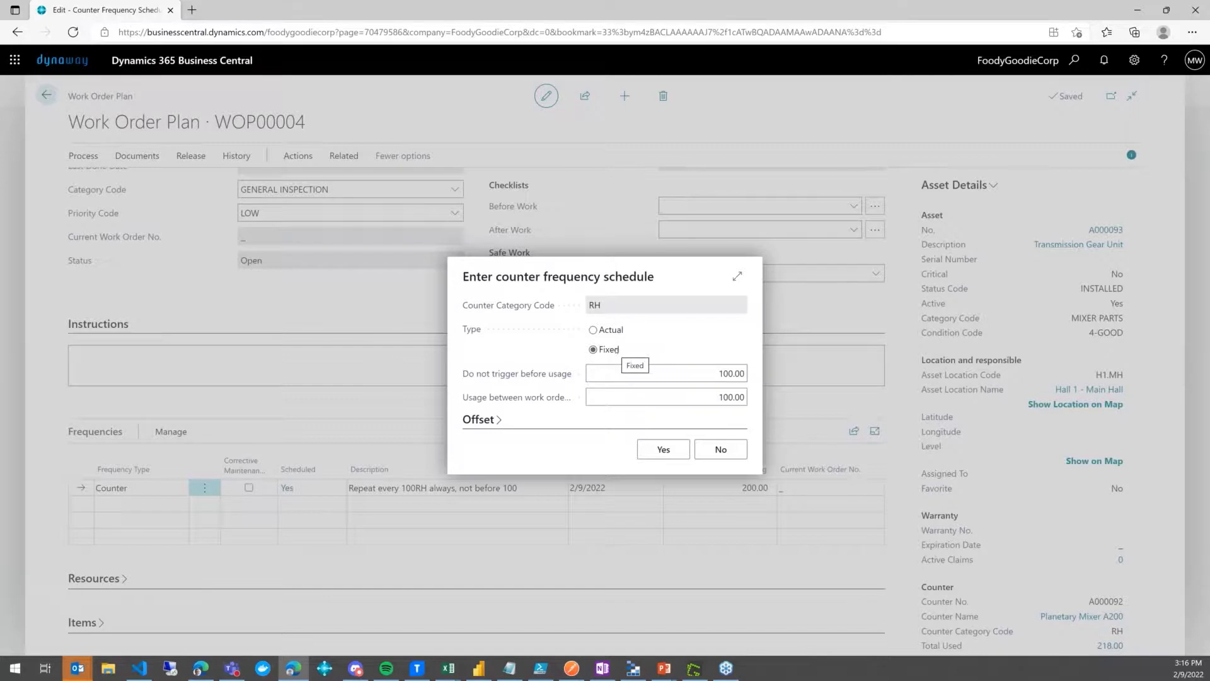
click(680, 377)
click(730, 454)
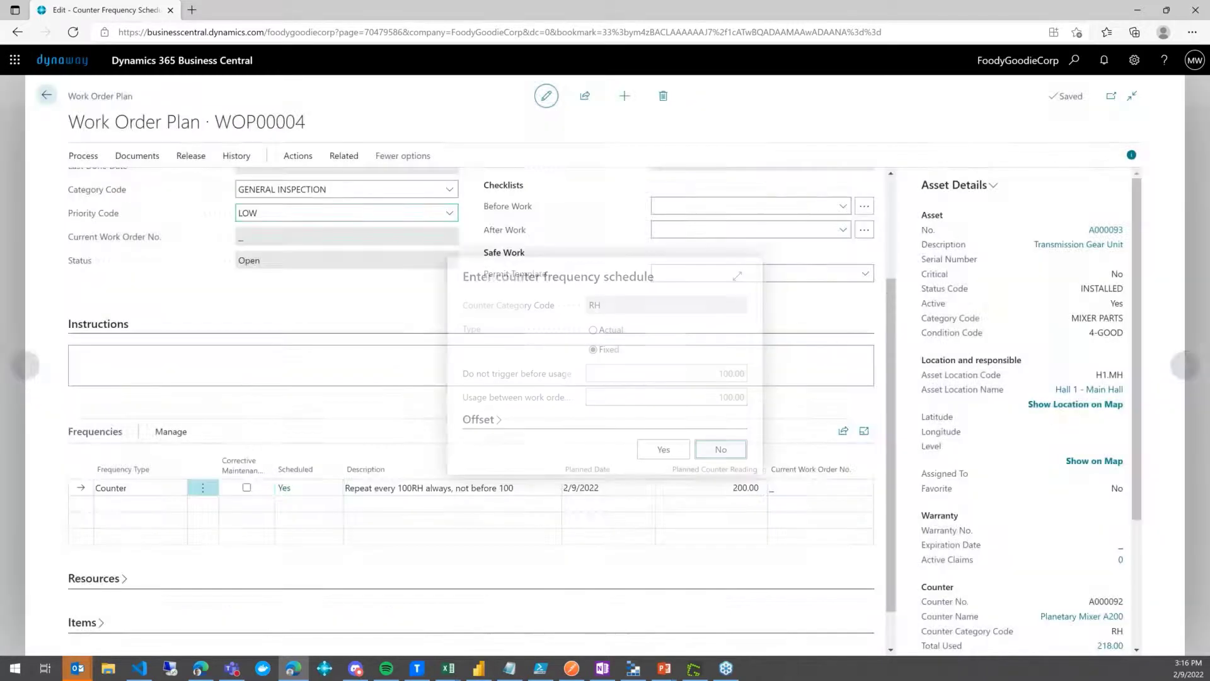
Step: Release plan WOP00004 and simulate its work orders
click(190, 156)
click(101, 183)
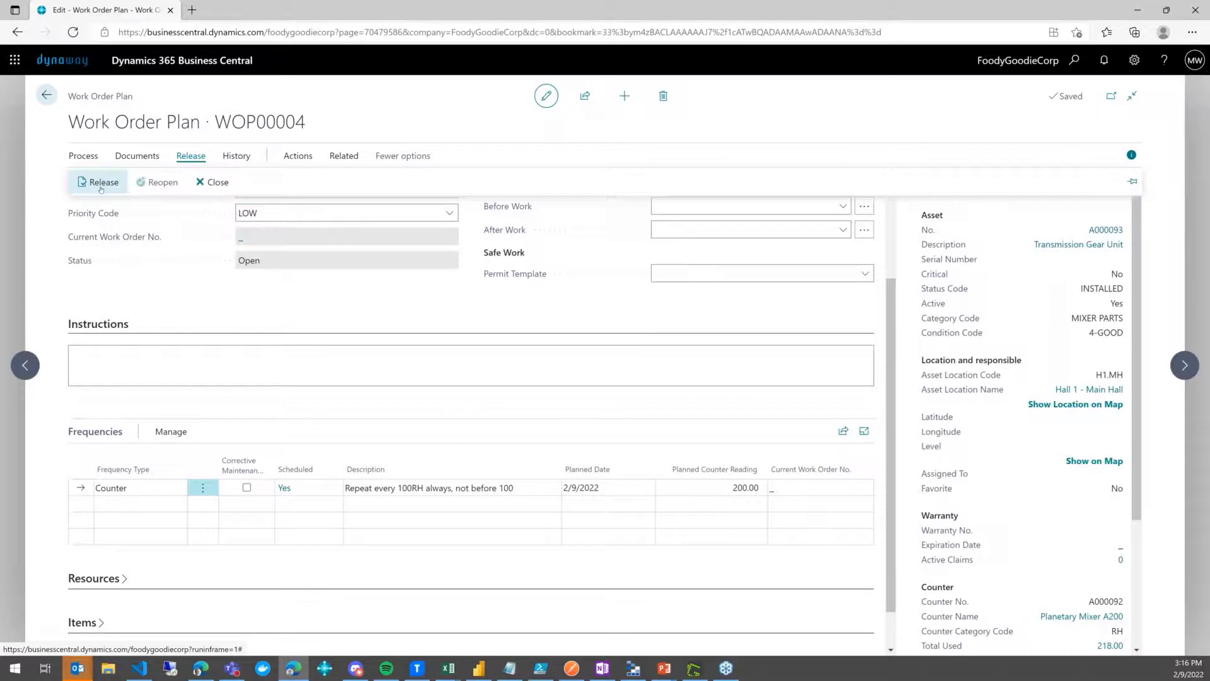
click(297, 156)
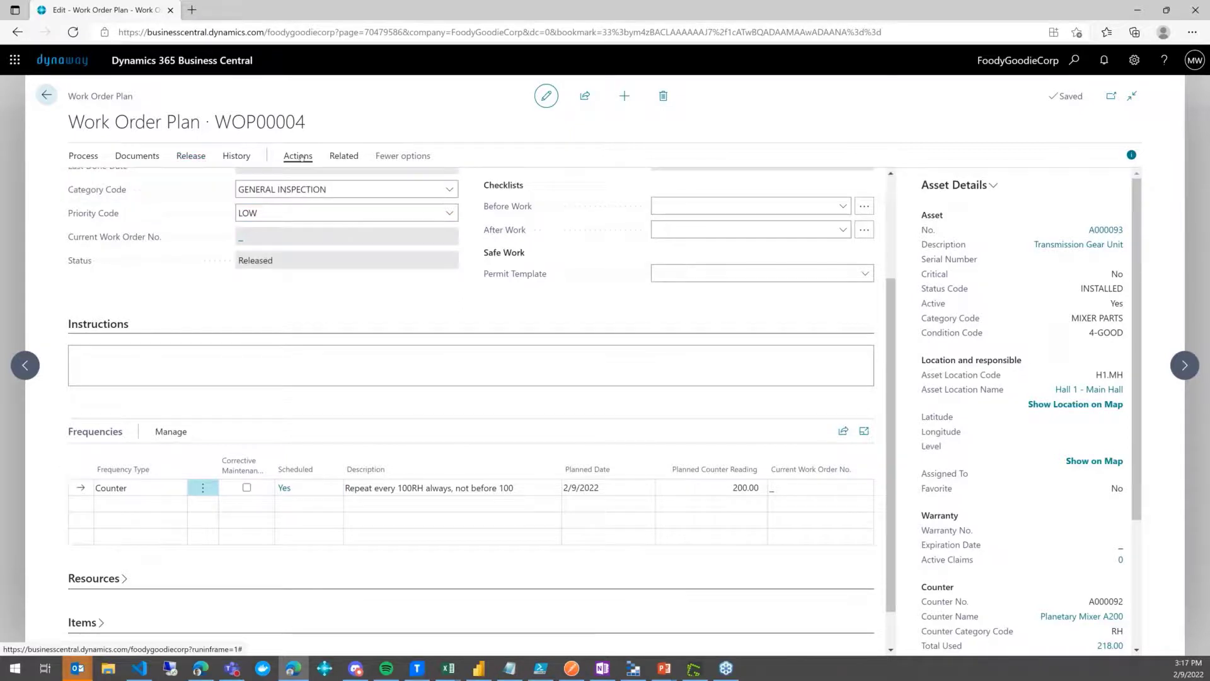
click(344, 155)
click(184, 182)
click(203, 206)
key(Return)
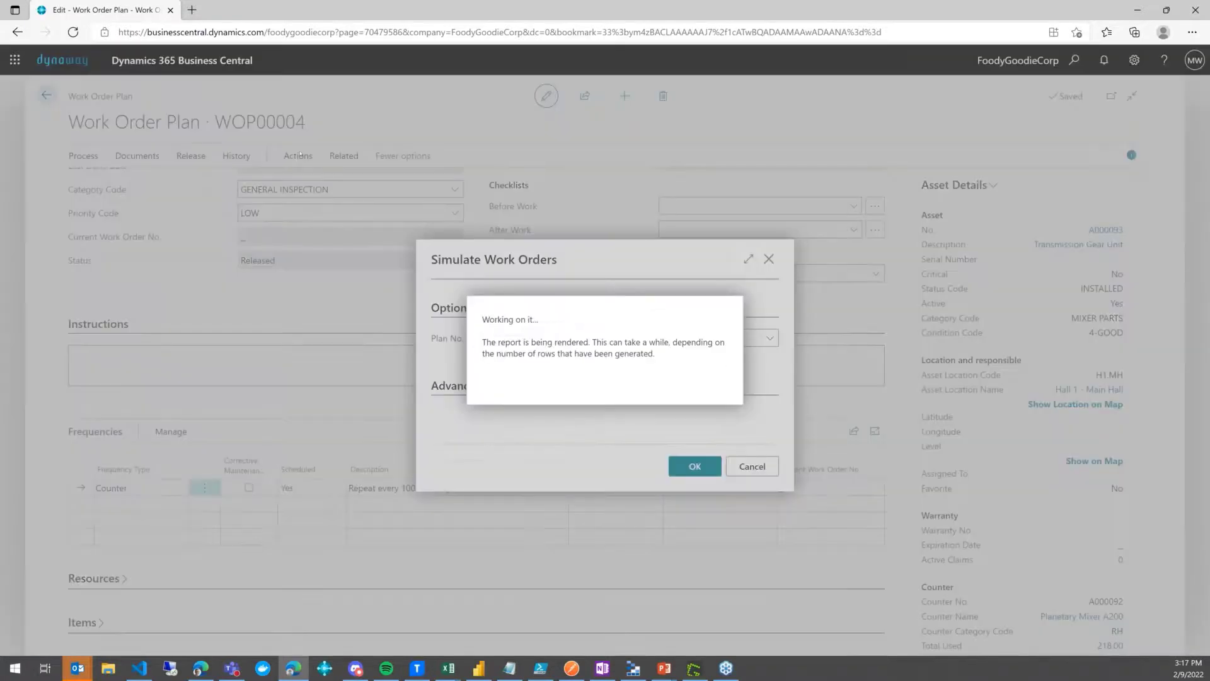
key(Return)
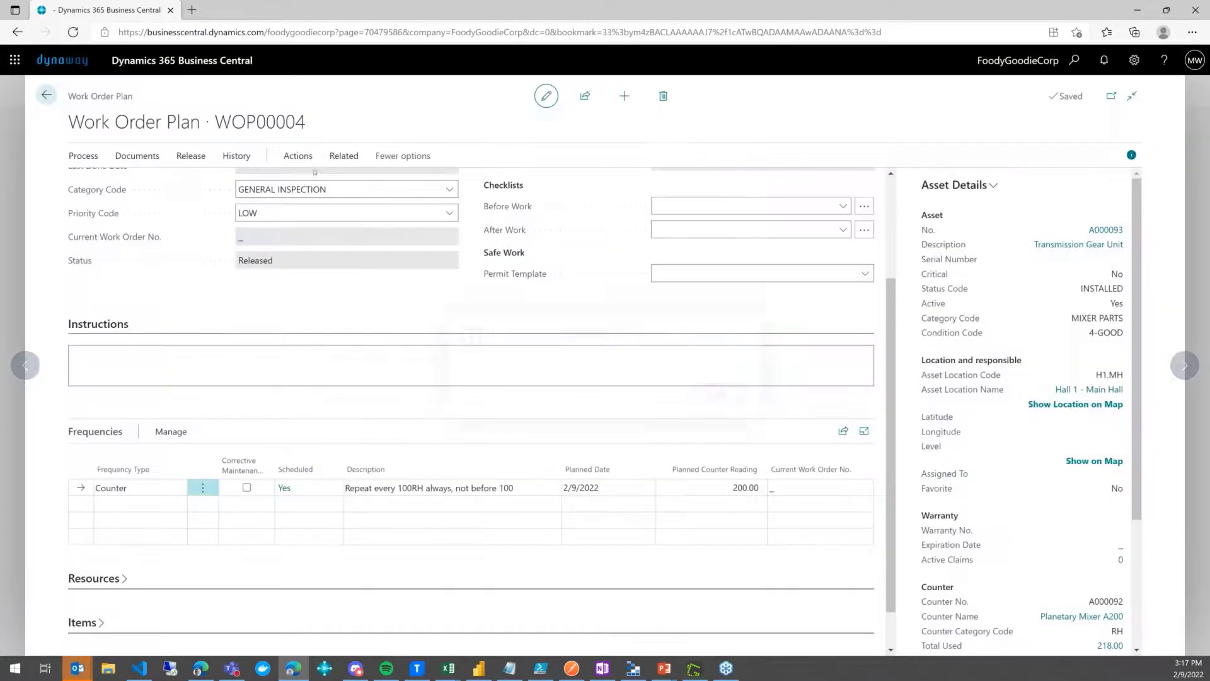
Step: Review the simulated instances of plan WOP00004 and return to the list of work order plans
click(343, 156)
click(186, 182)
click(198, 229)
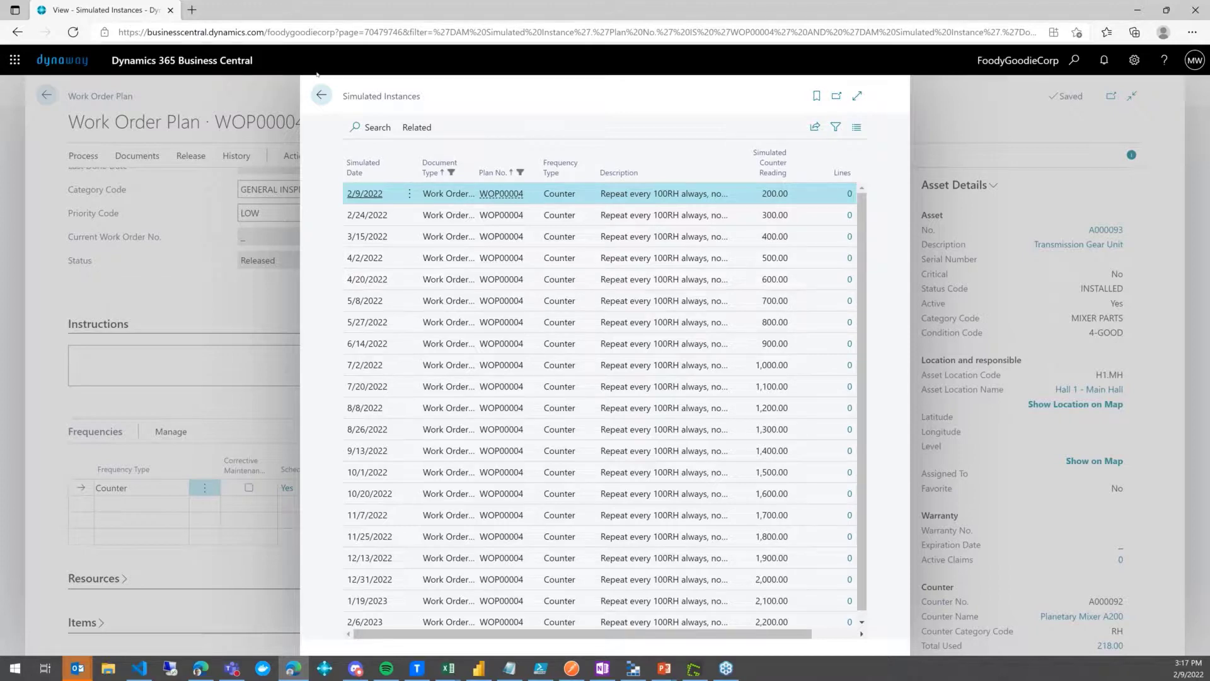
click(321, 95)
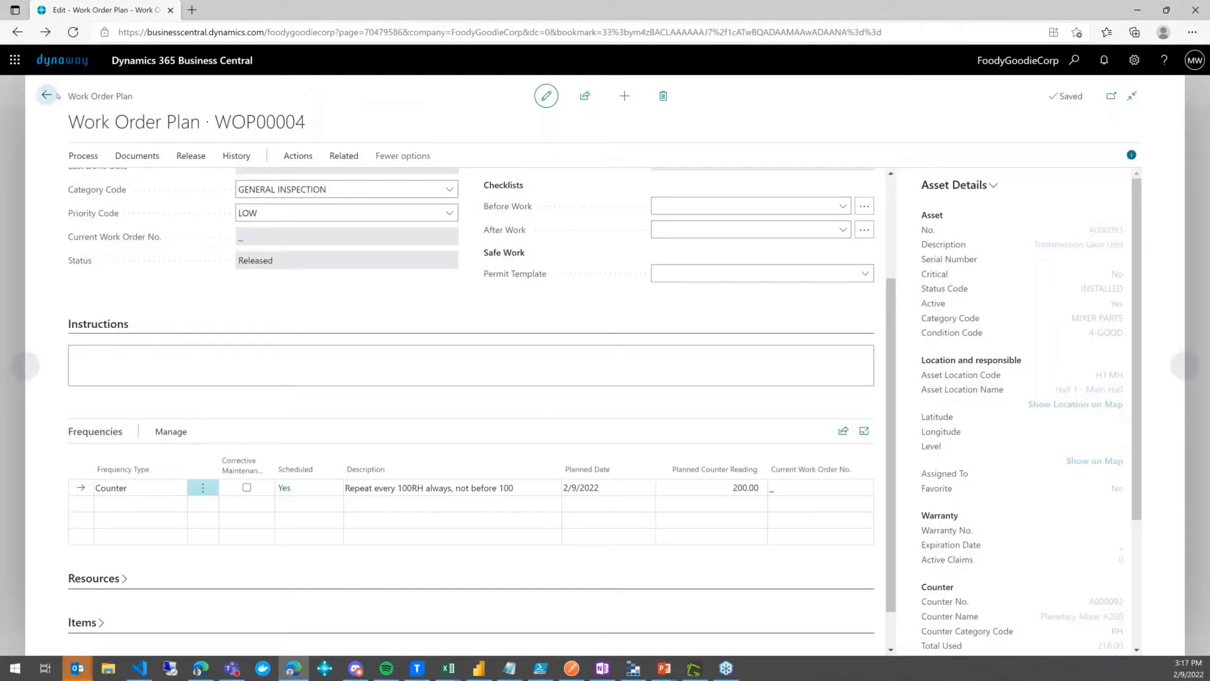
click(46, 95)
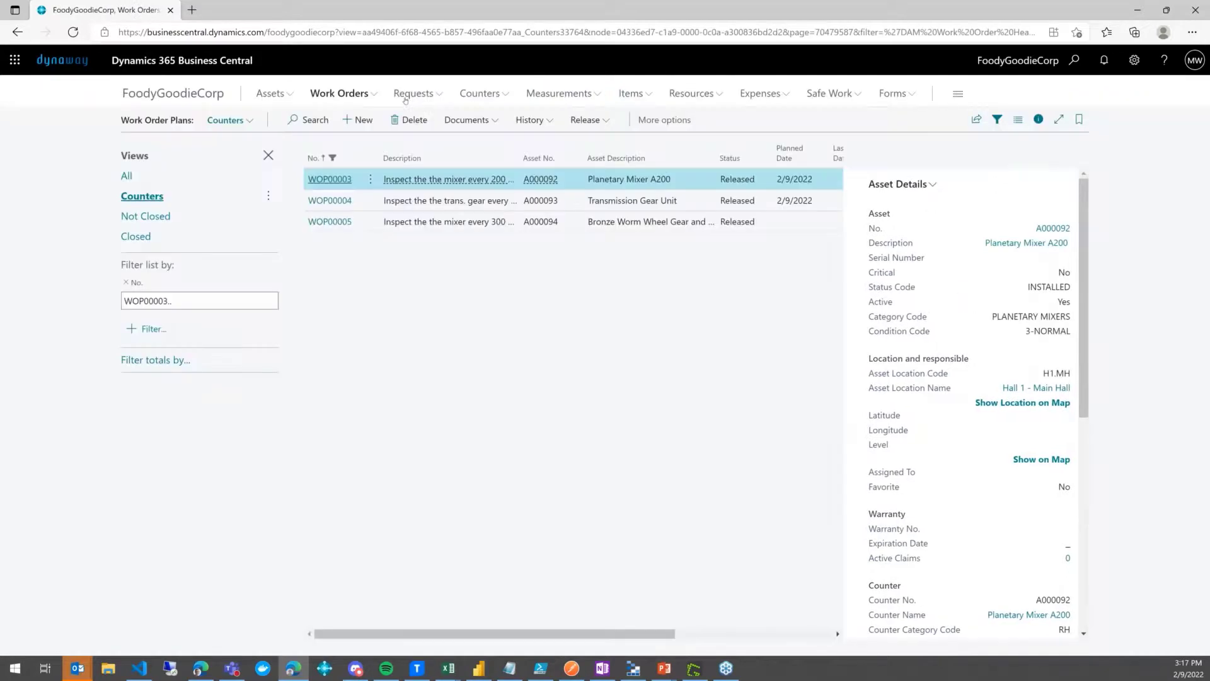
Step: Calculate the work order plans in the DEFAULT Planning Worksheet without filters and select the line of the Planetary Mixer A200
click(357, 96)
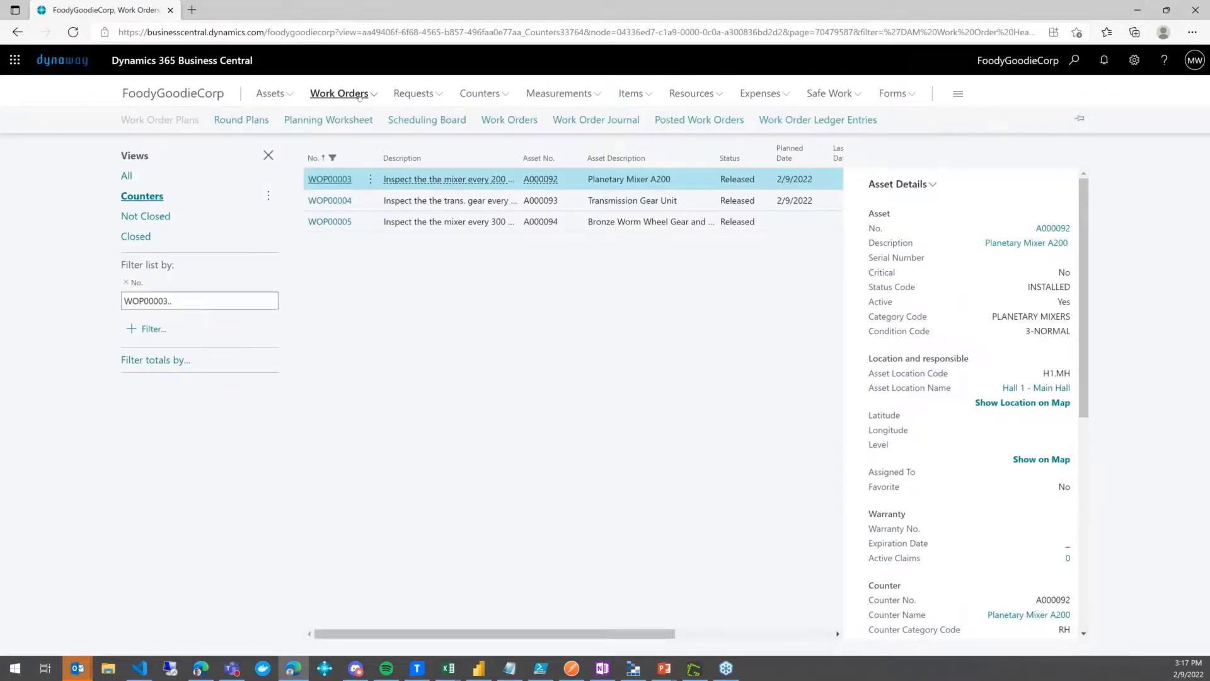
click(328, 119)
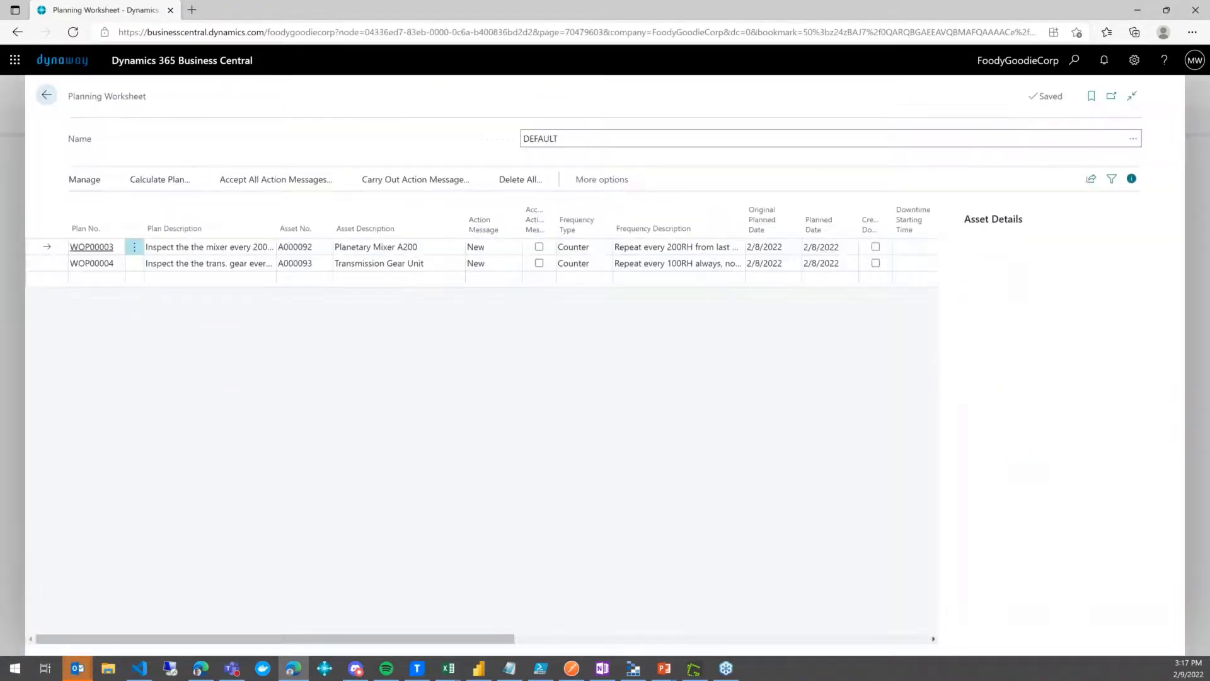
click(188, 181)
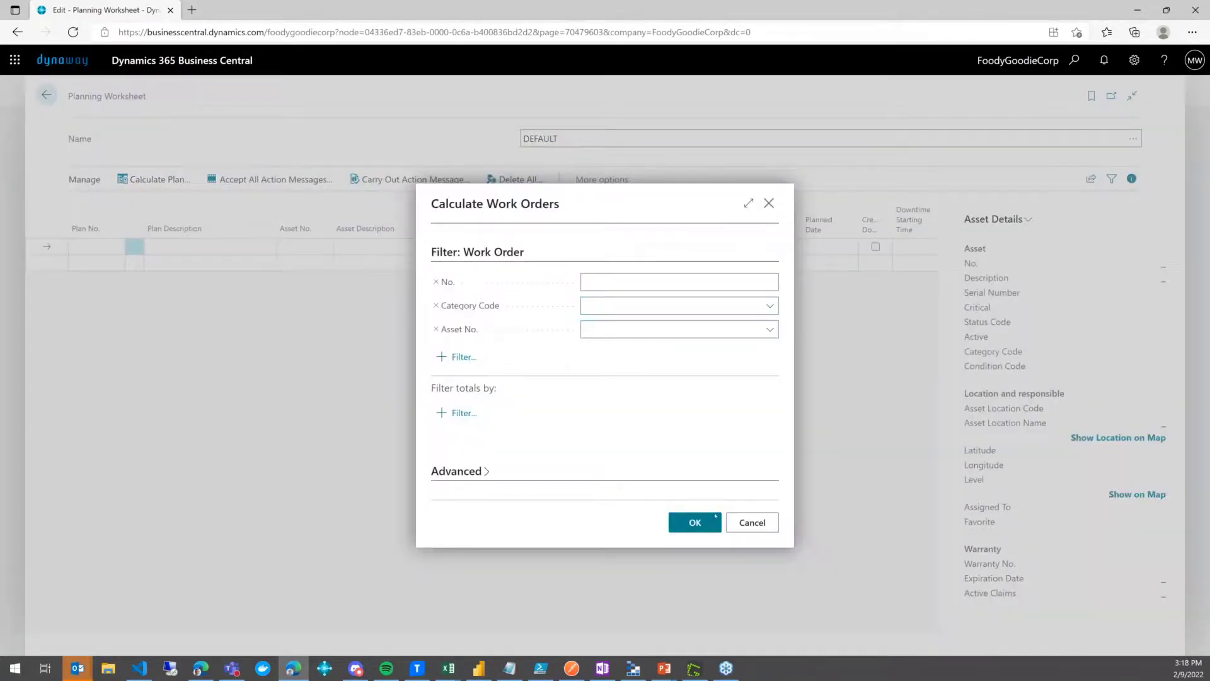
click(695, 523)
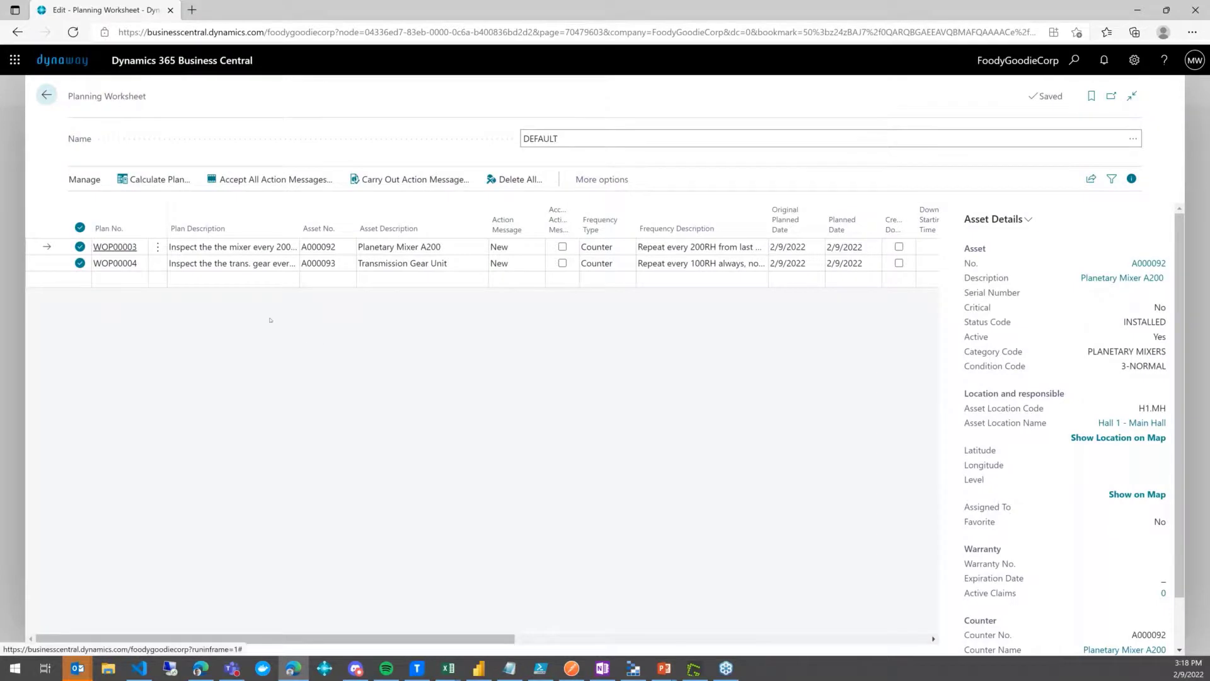
click(315, 247)
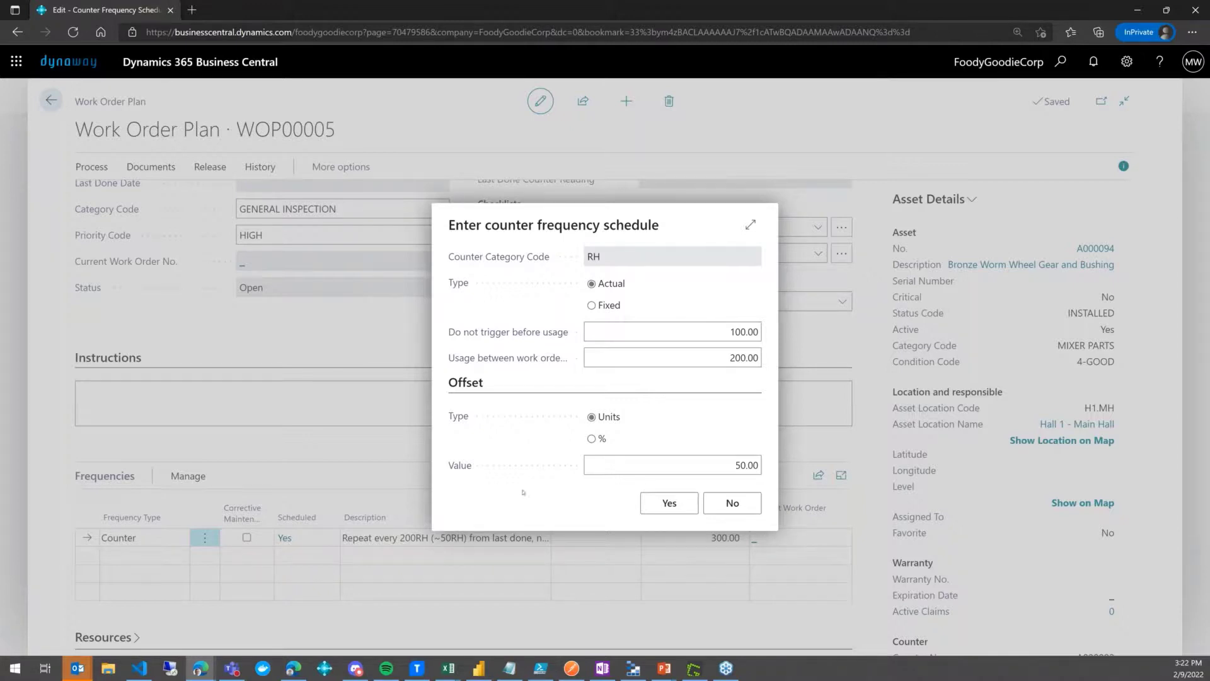
Step: Set the offset value of the counter frequency schedule in plan WOP00005 to 90 units and accept it
click(702, 461)
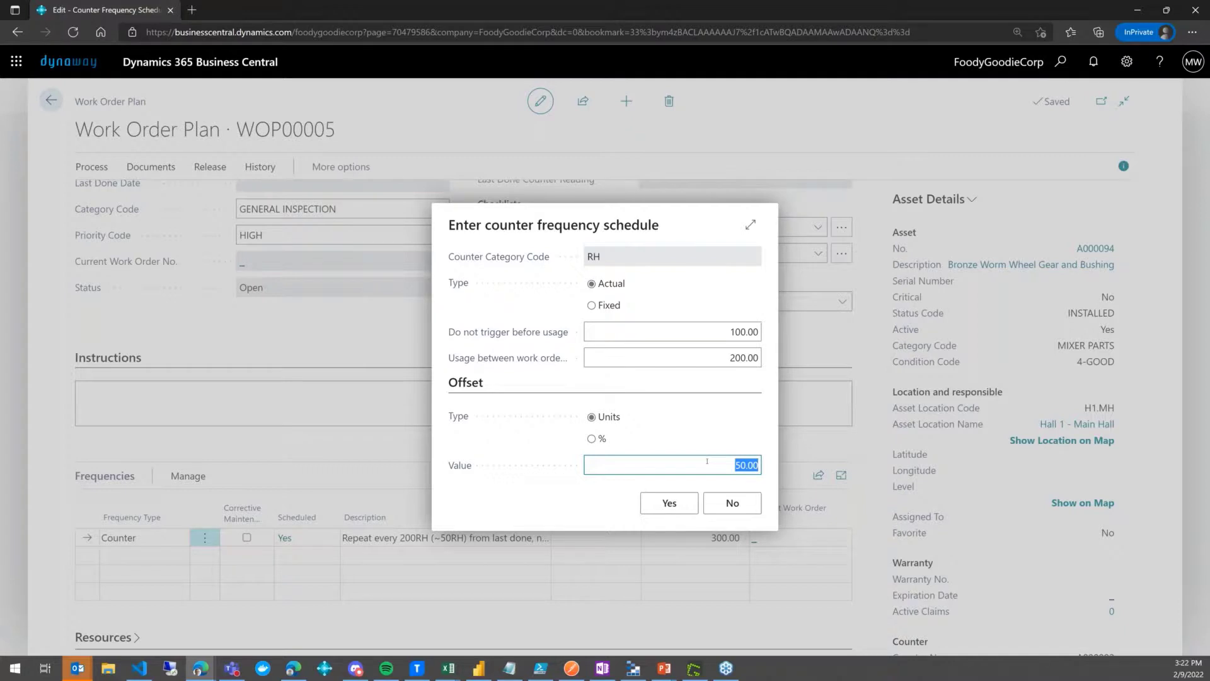
text(90)
click(686, 506)
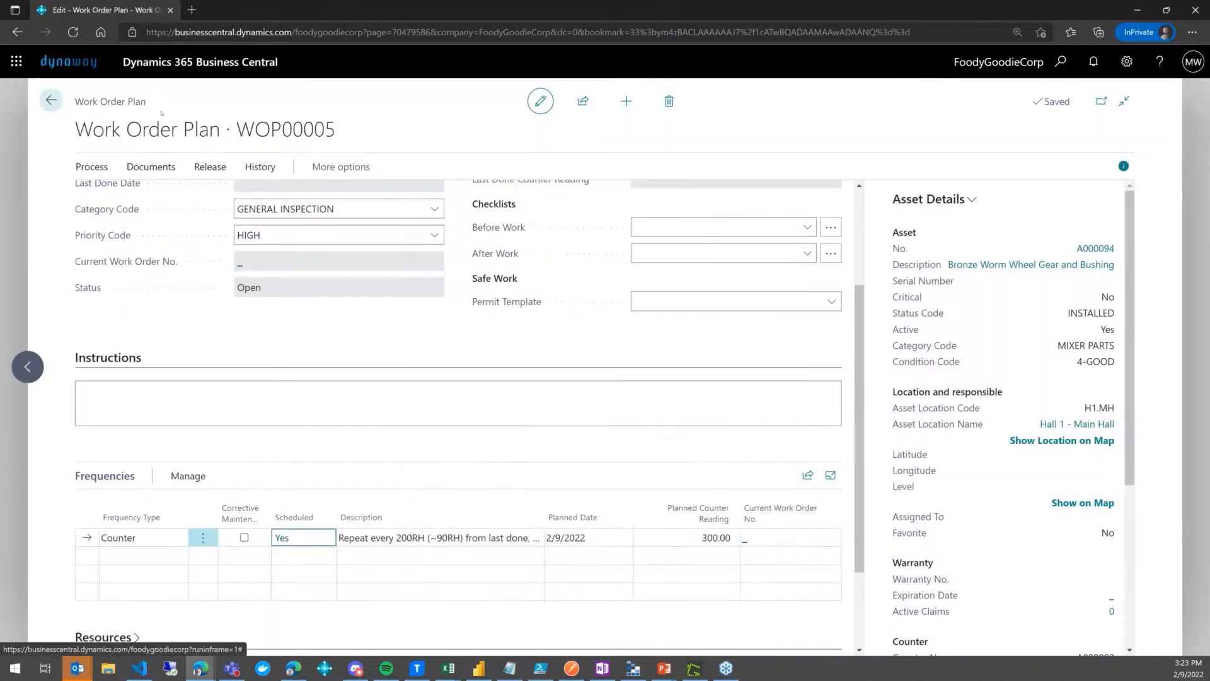
Step: Release work order plan WOP00005 and return to the list of work order plans
click(210, 166)
click(108, 195)
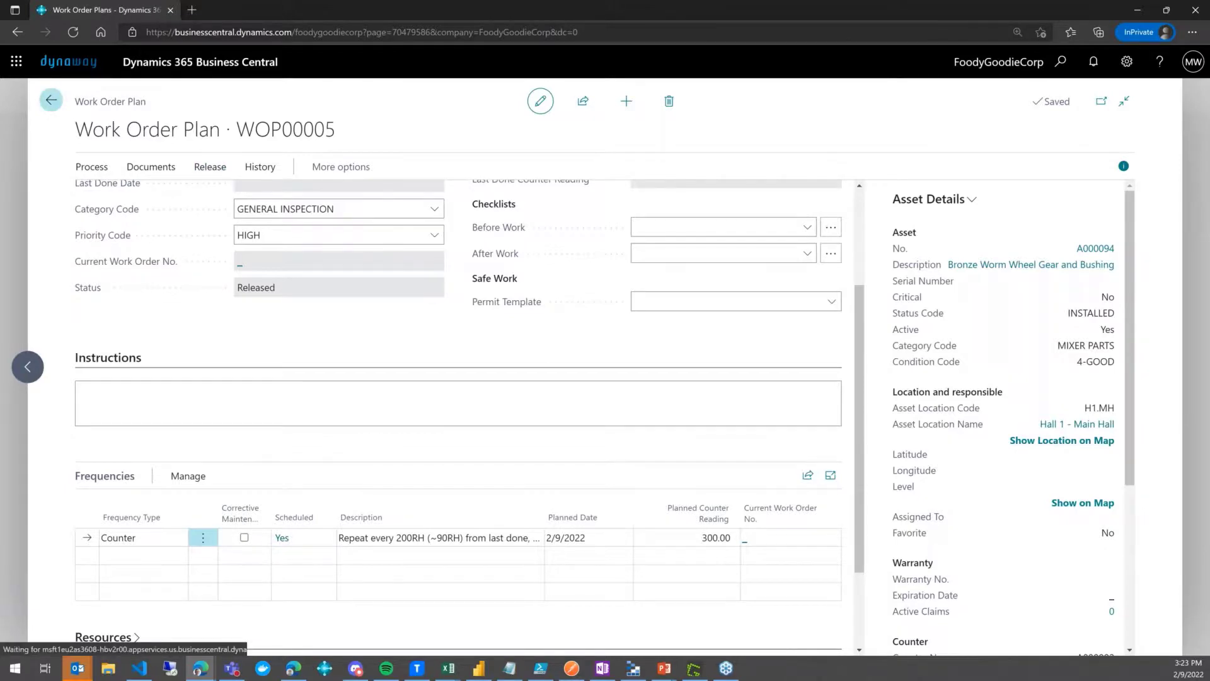
click(51, 100)
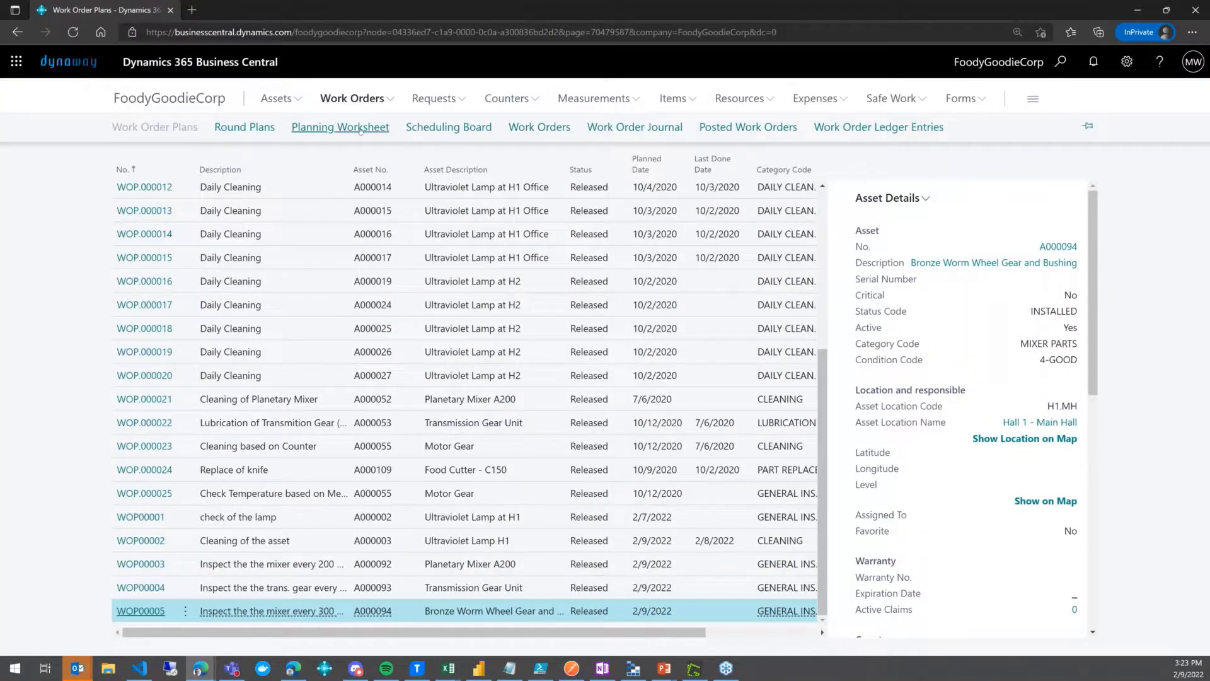
Step: Recalculate the Planning Worksheet without filters and compare the original and planned dates on the WOP00005 line
click(361, 128)
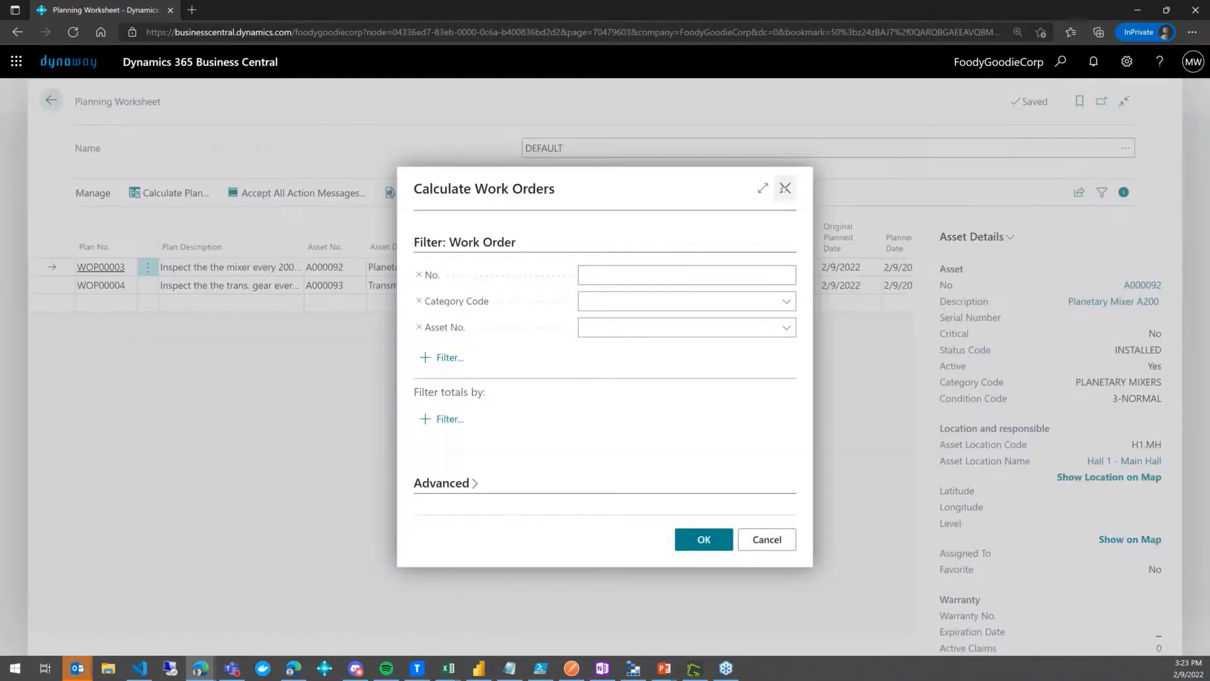
click(703, 539)
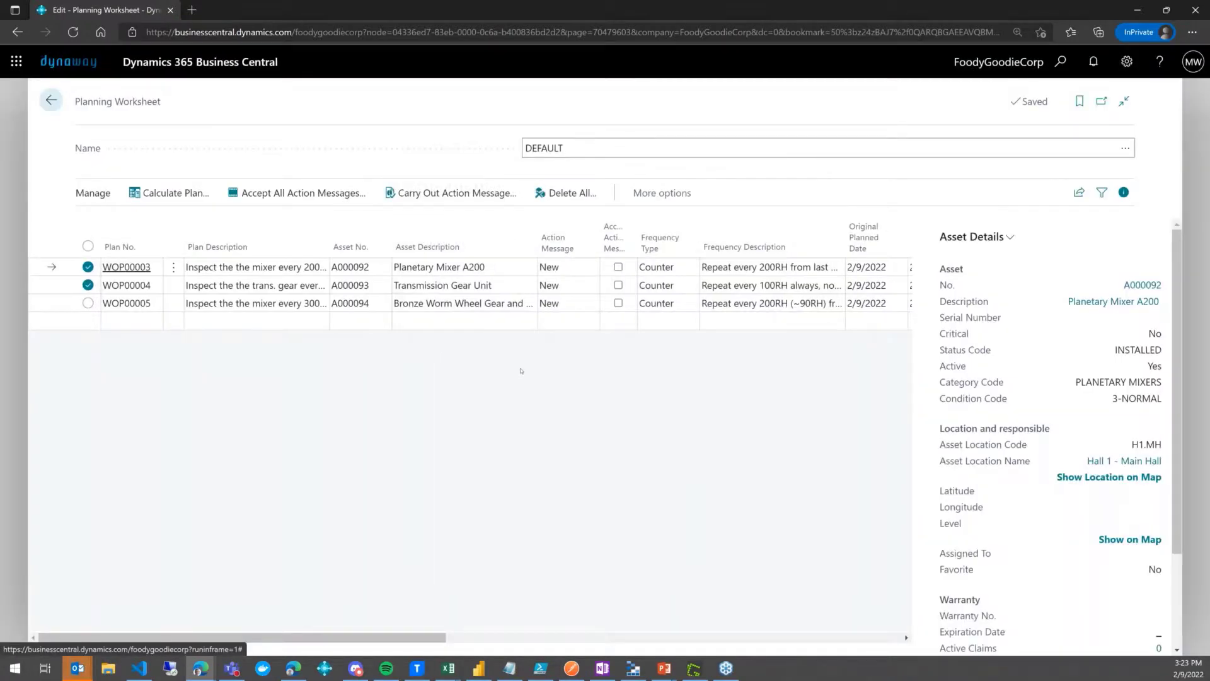
click(291, 304)
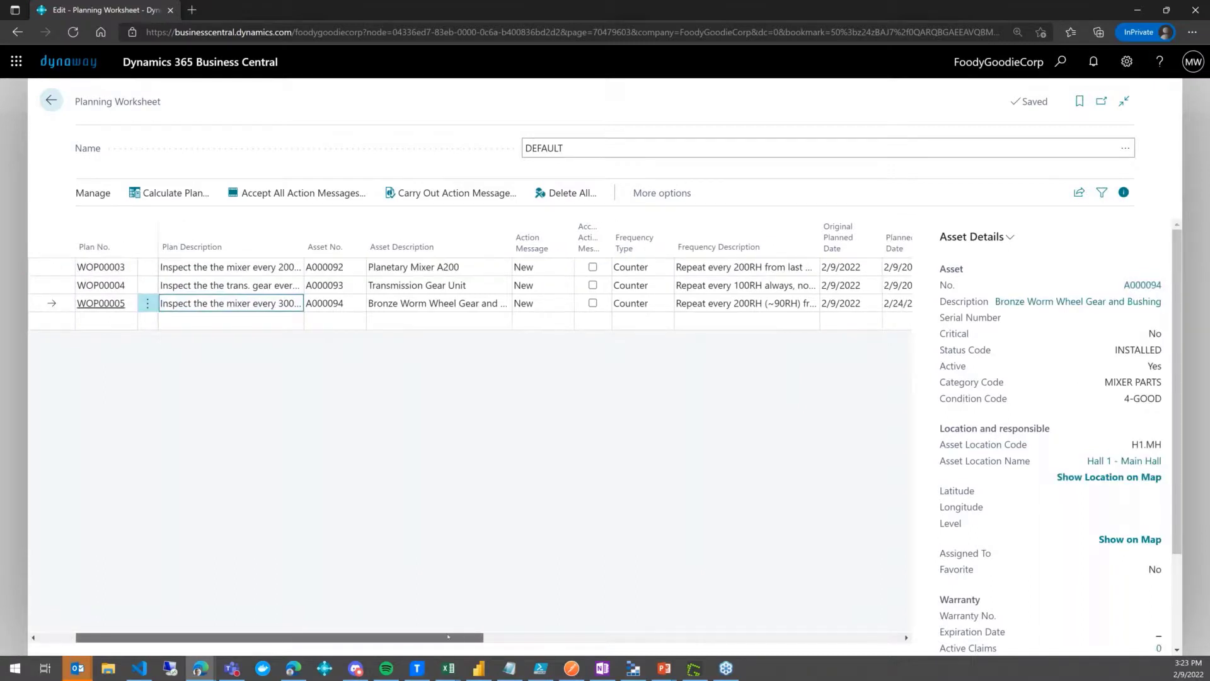
drag(448, 636, 490, 636)
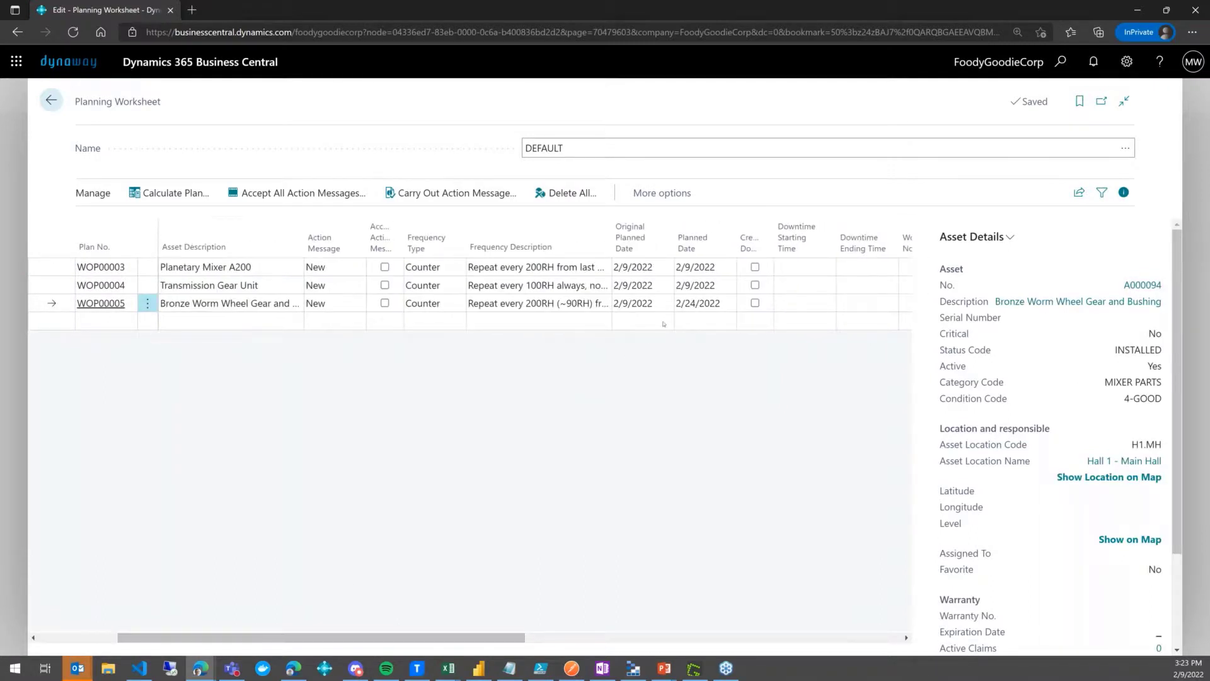
click(711, 307)
click(690, 411)
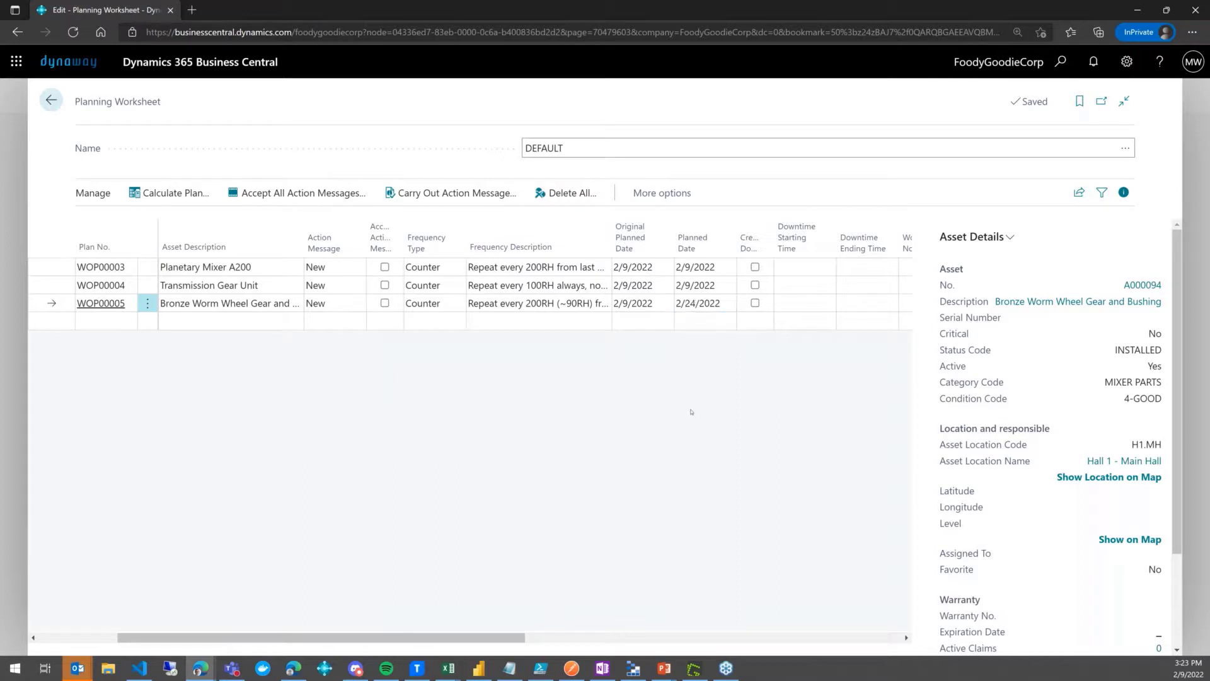